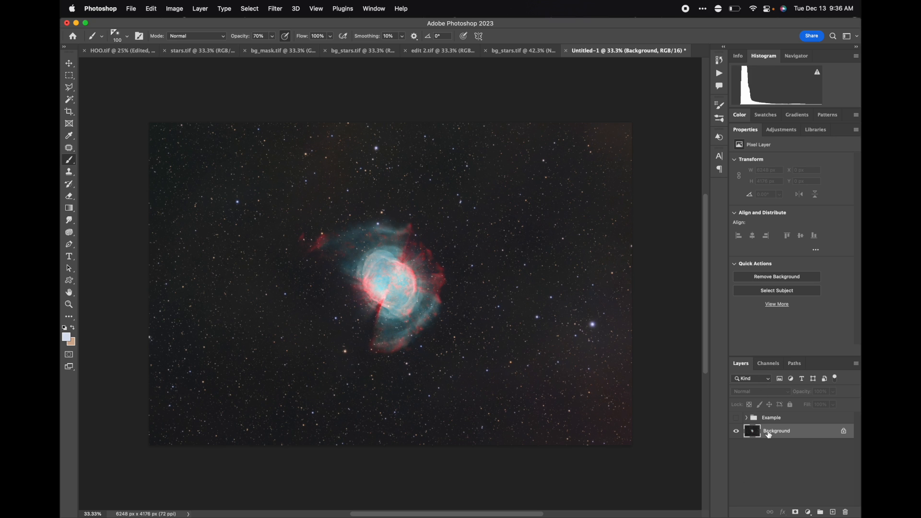
Duplicate the Background layer and delete the original Background layer.
left_click_drag(753, 436, 834, 509)
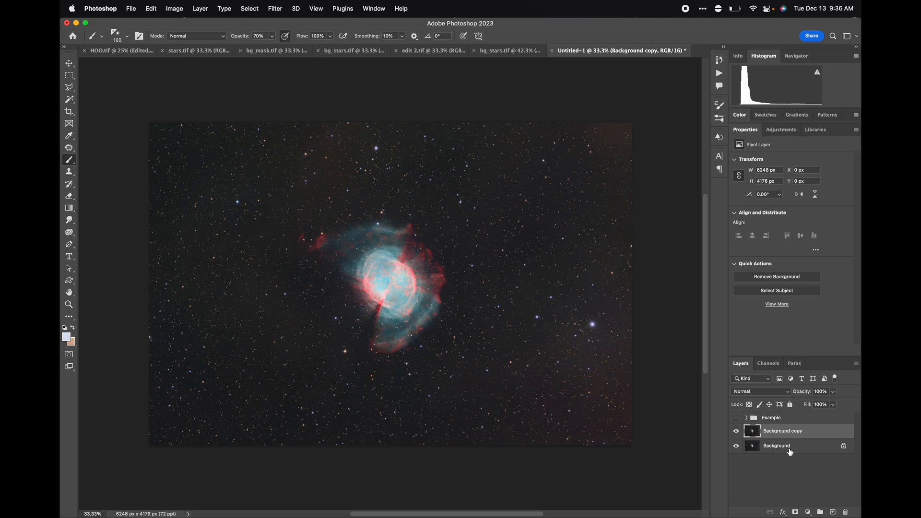
left_click_drag(788, 451, 845, 512)
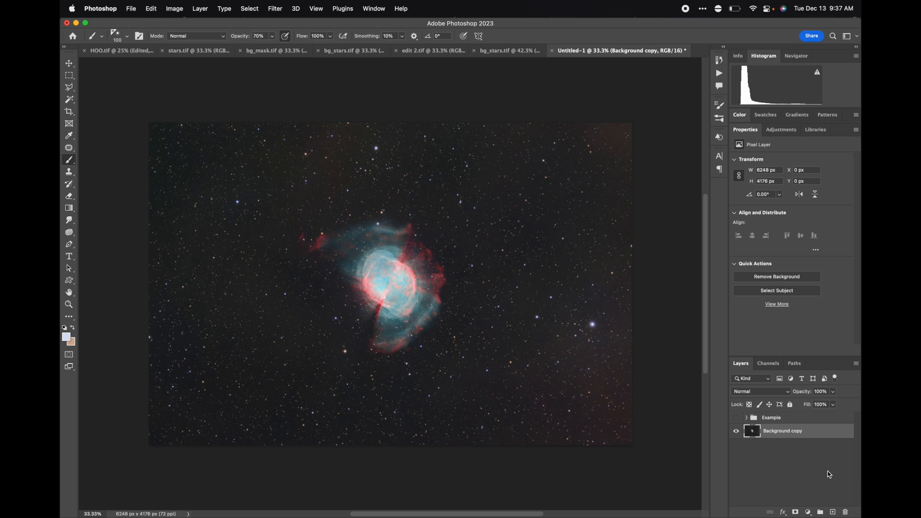
Rename the duplicated layer to "With Stars".
double_click(792, 432)
double_click(797, 431)
key("super+a")
type("With Stars")
key("Return")
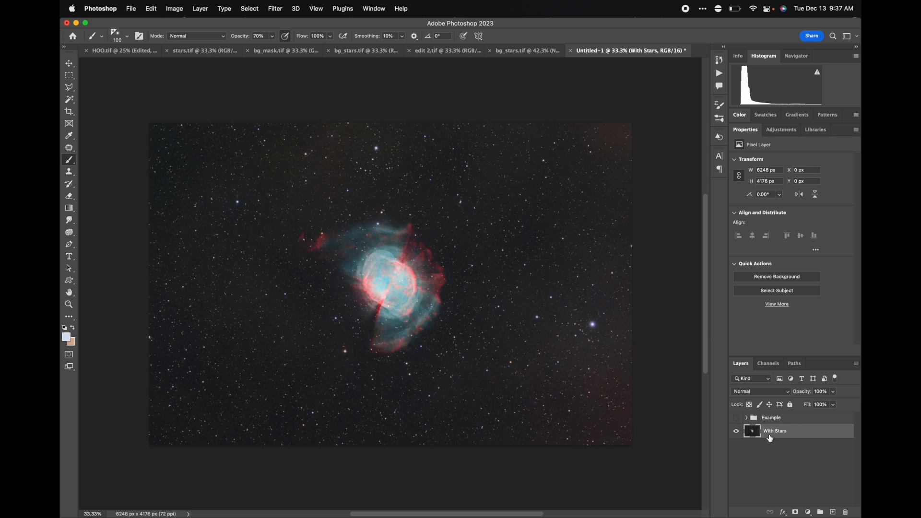
Duplicate the With Stars layer and rename the copy "Starless".
mouse_move(794, 434)
left_mouse_down()
mouse_move(796, 421)
mouse_move(800, 435)
left_mouse_up()
left_click_drag(756, 437, 834, 512)
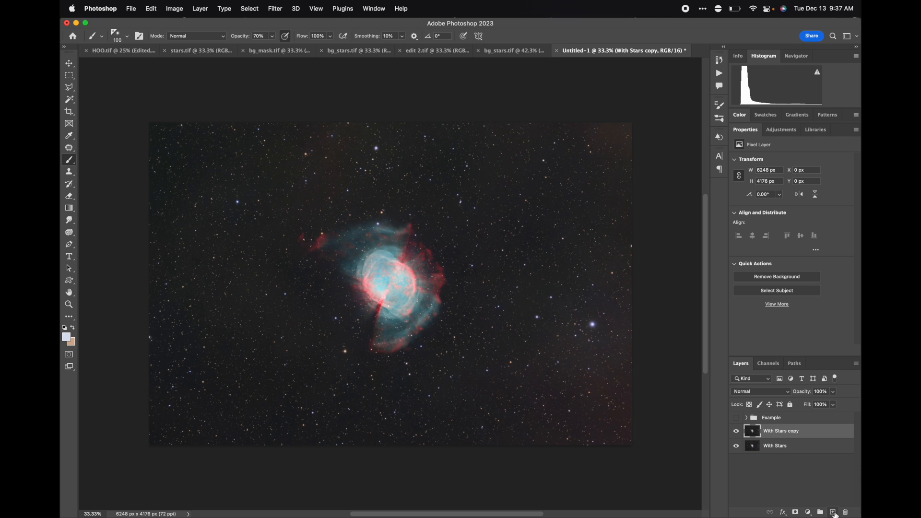
double_click(775, 428)
type("Starless")
key("Return")
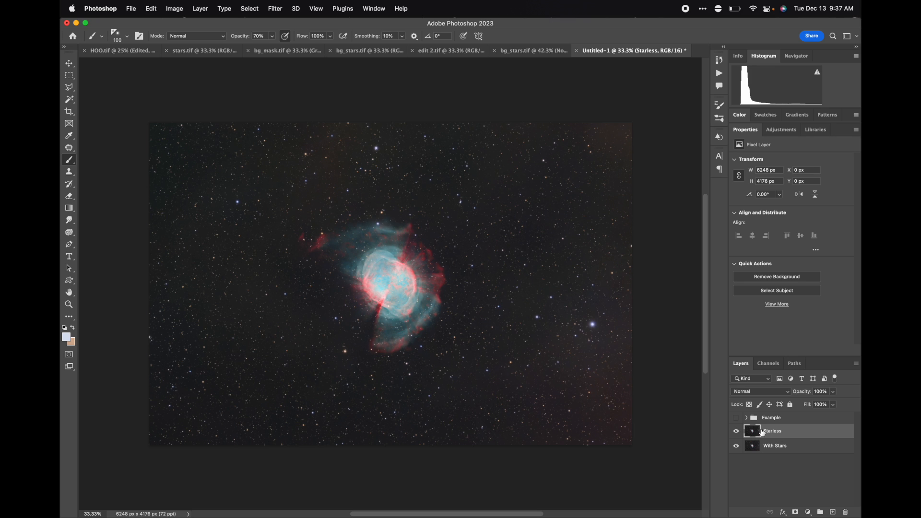
Run the RC-Astro StarXTerminator filter on the Starless layer to remove its stars.
left_click(277, 8)
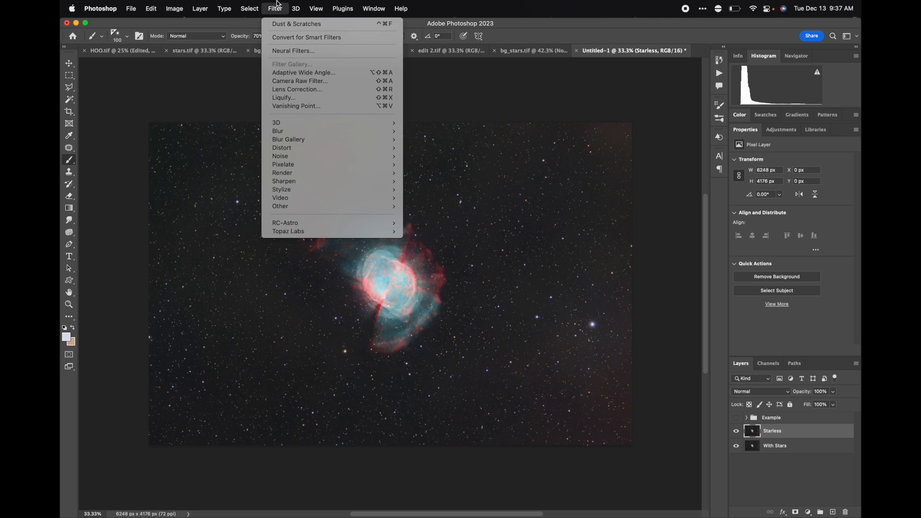
mouse_move(297, 224)
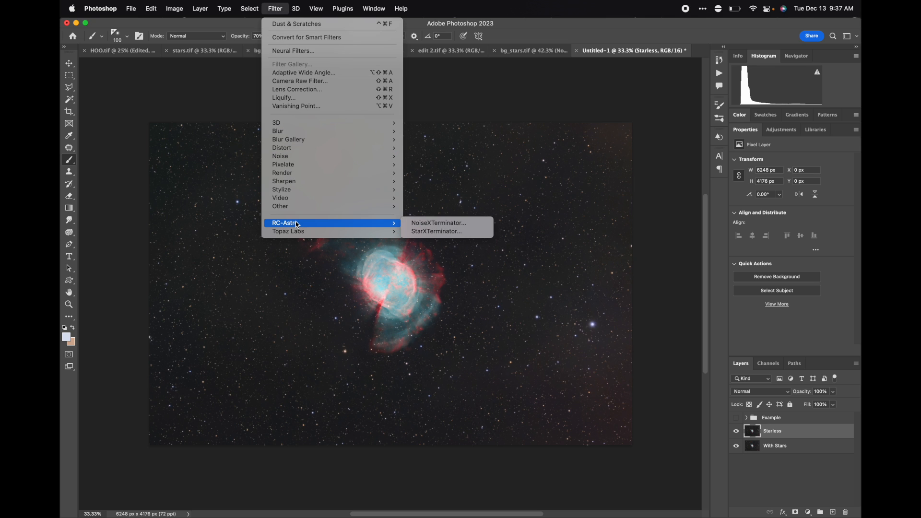
left_click(426, 232)
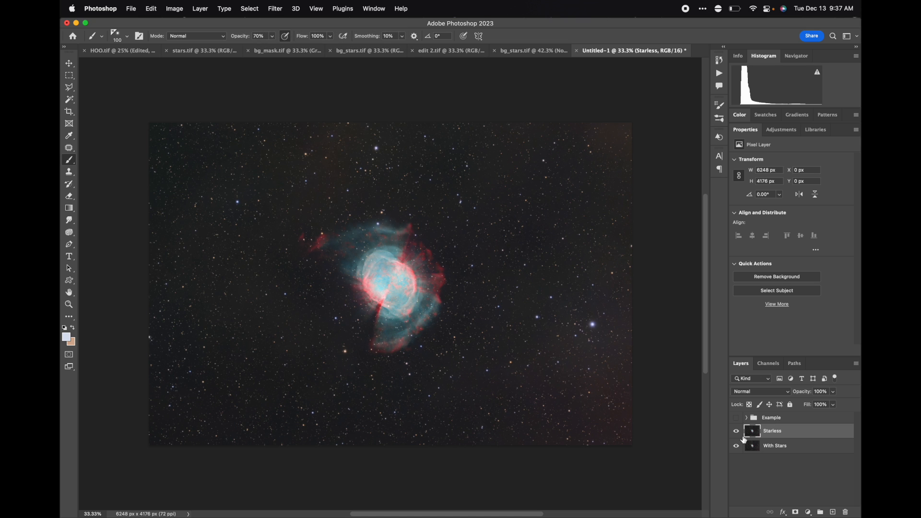
Delete the Example group folder from the layer stack.
left_click_drag(752, 431, 845, 511)
left_click(747, 418)
left_click(782, 434)
left_click(737, 418)
left_click_drag(753, 420, 845, 512)
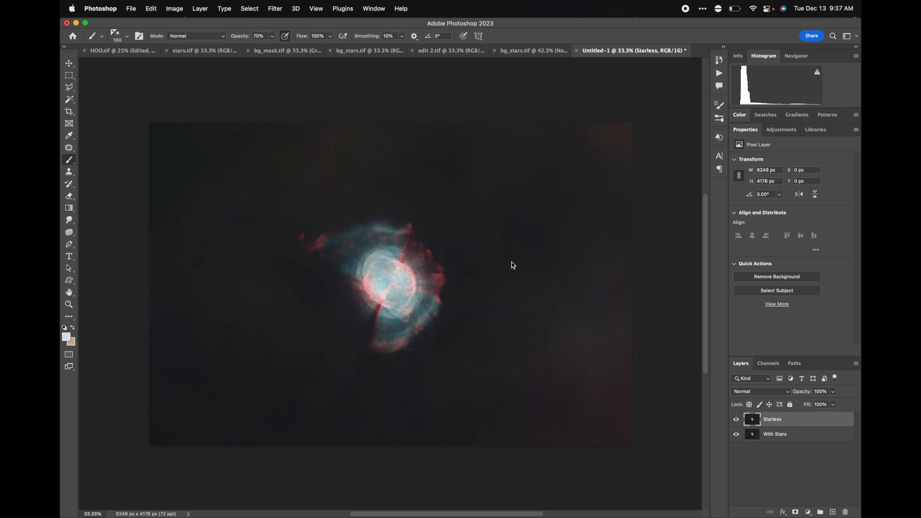
Toggle the Starless layer off and on to compare, then duplicate both the Starless and With Stars layers.
left_click(737, 421)
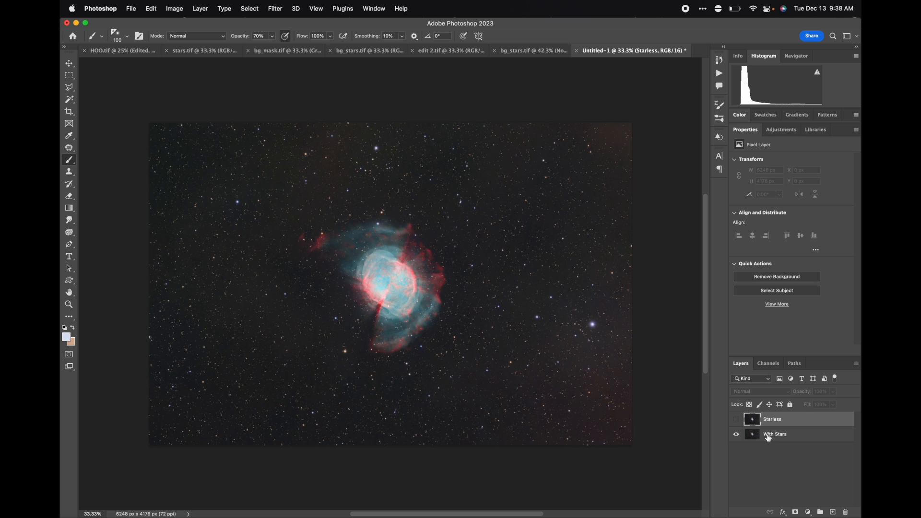
left_click(737, 420)
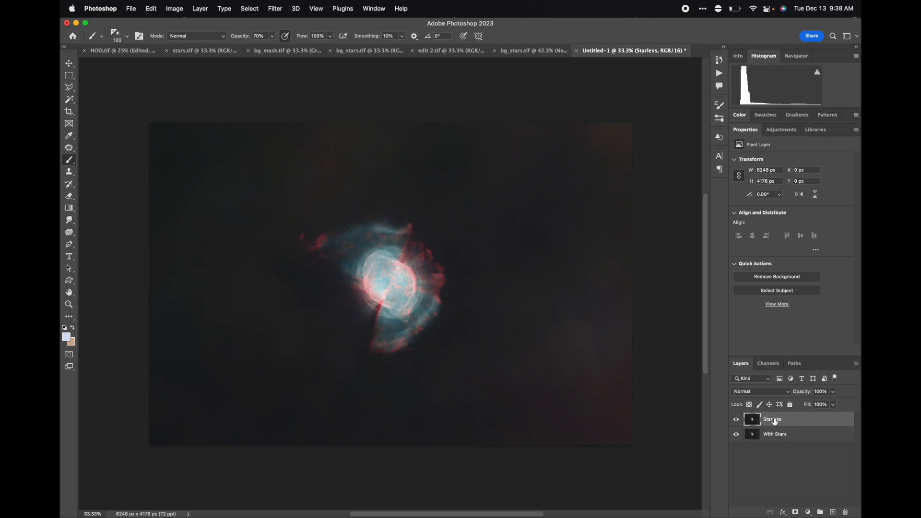
left_click(791, 438, "shift")
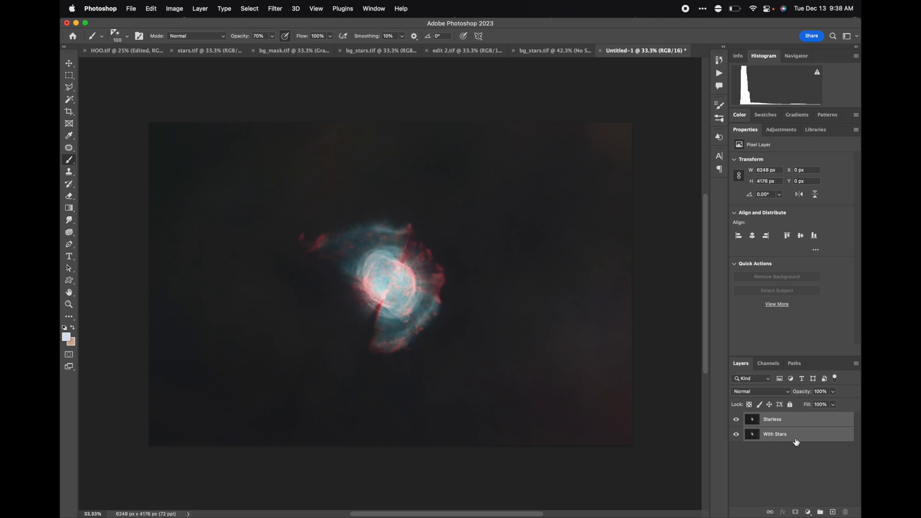
left_click_drag(804, 442, 835, 512)
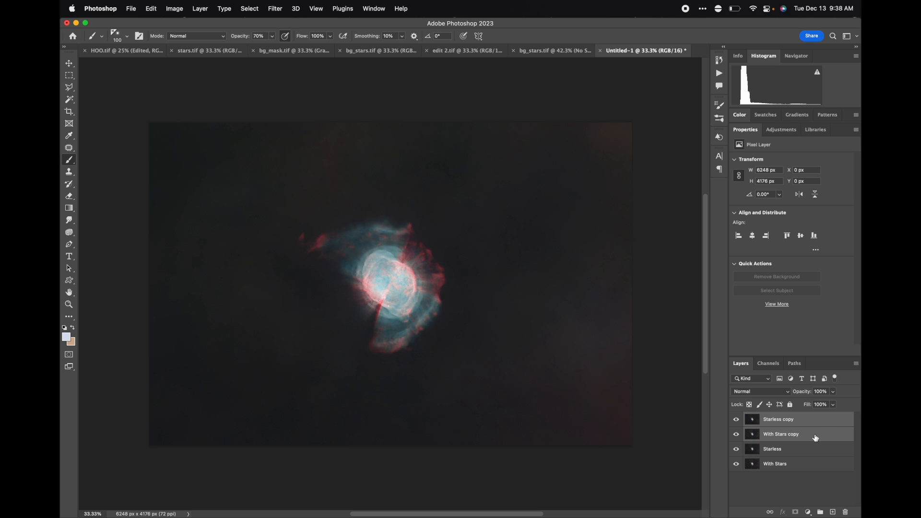
Set the blend mode of the Starless copy layer to Subtract.
left_click(762, 421)
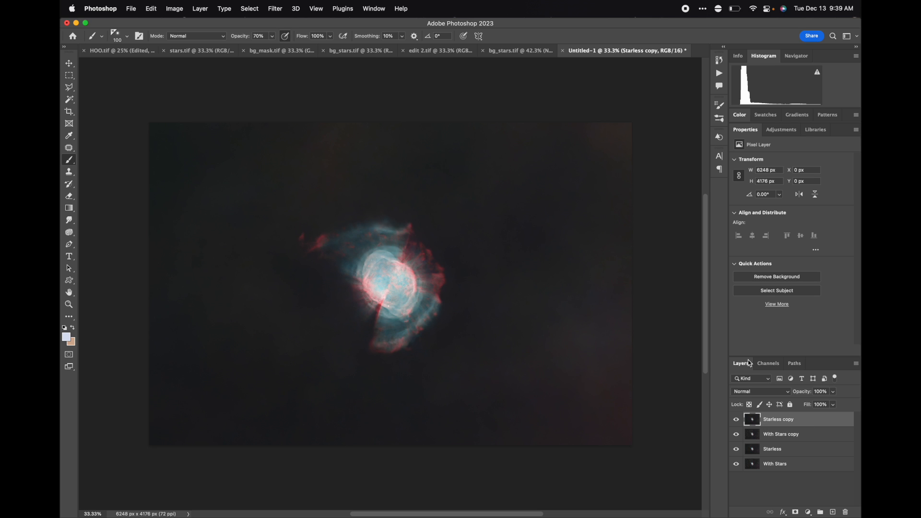
left_click(785, 436)
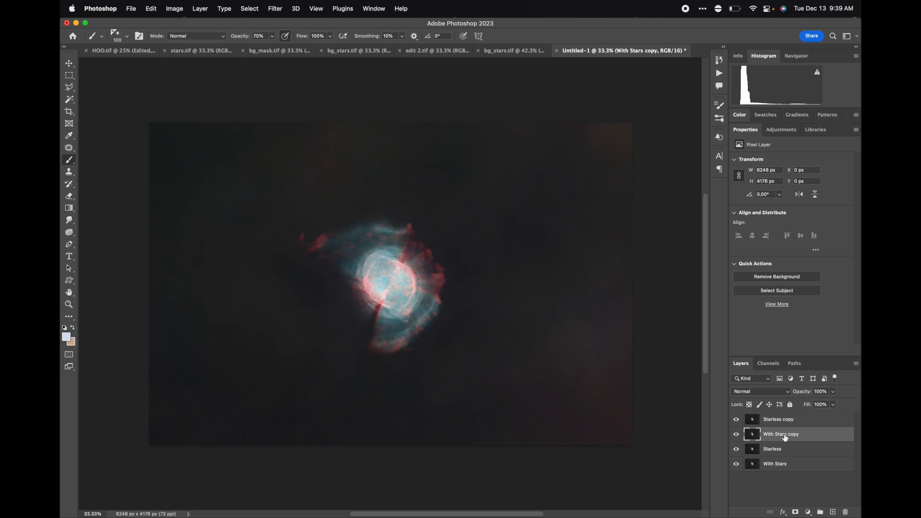
left_click(779, 420)
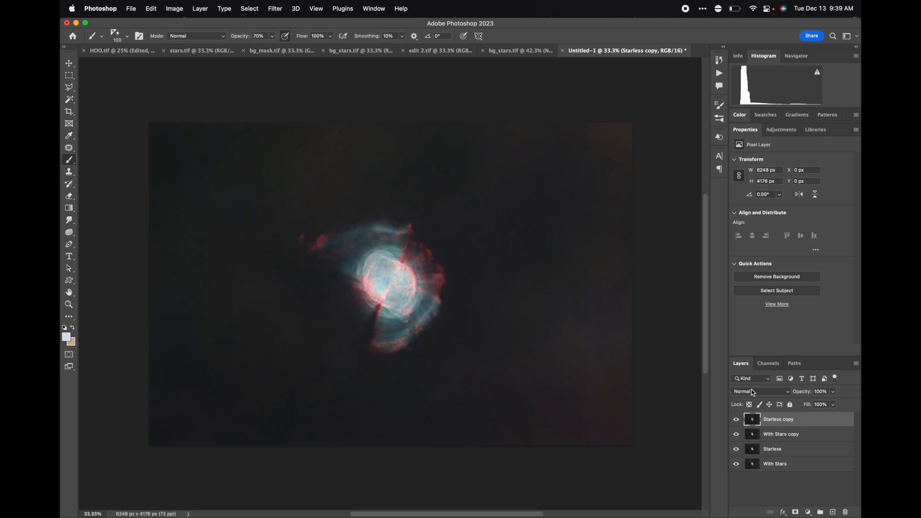
left_click(753, 392)
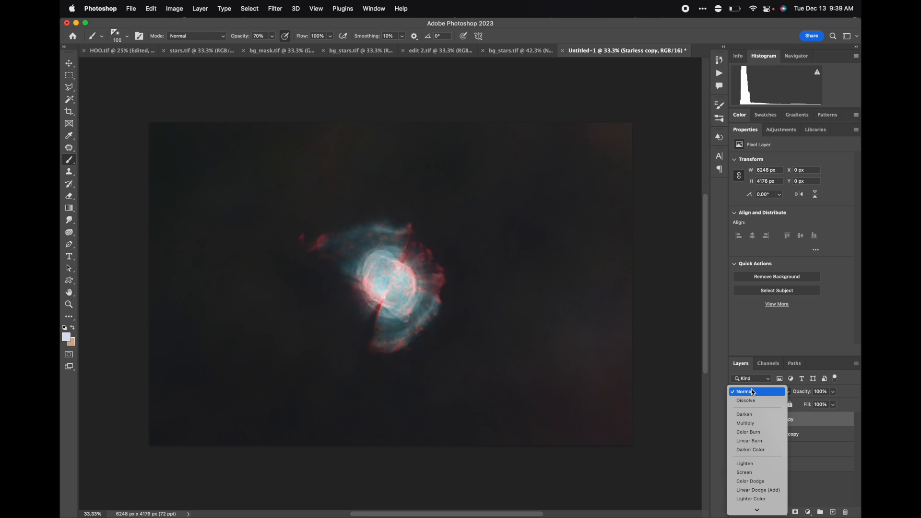
left_click(793, 391)
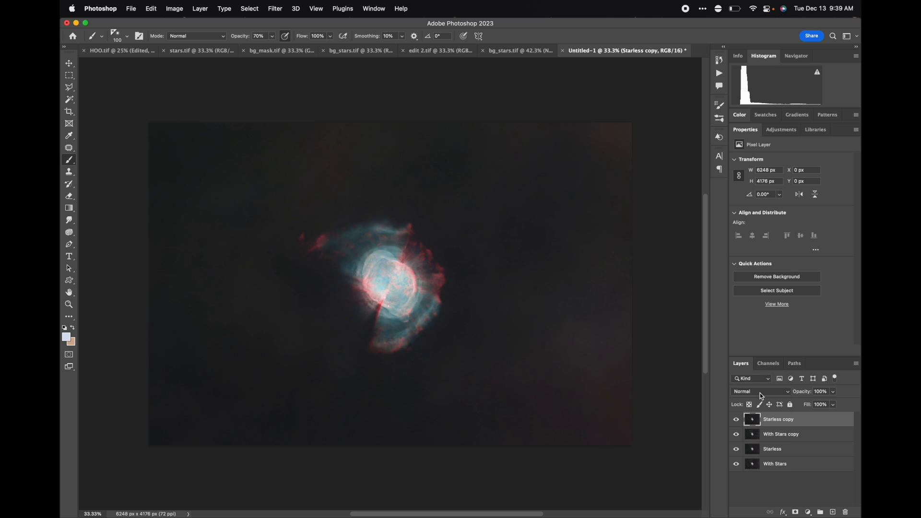
left_click(762, 396)
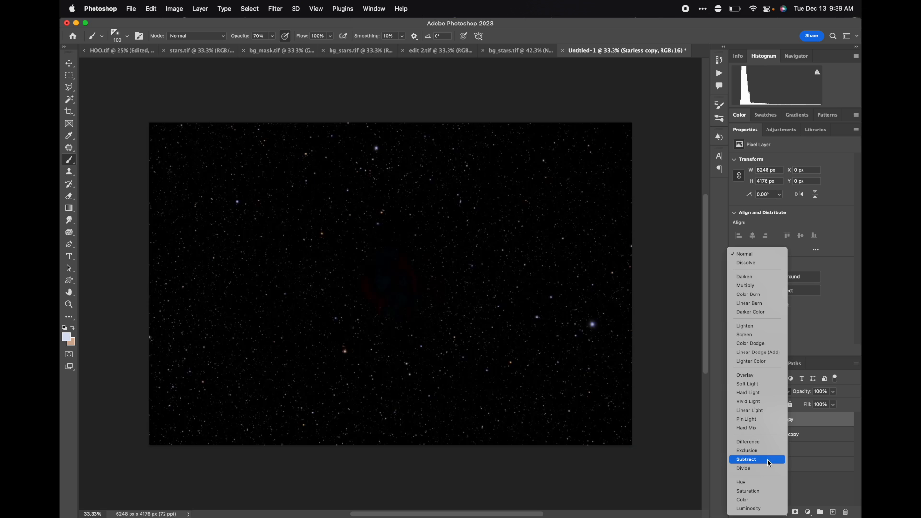
left_click(769, 459)
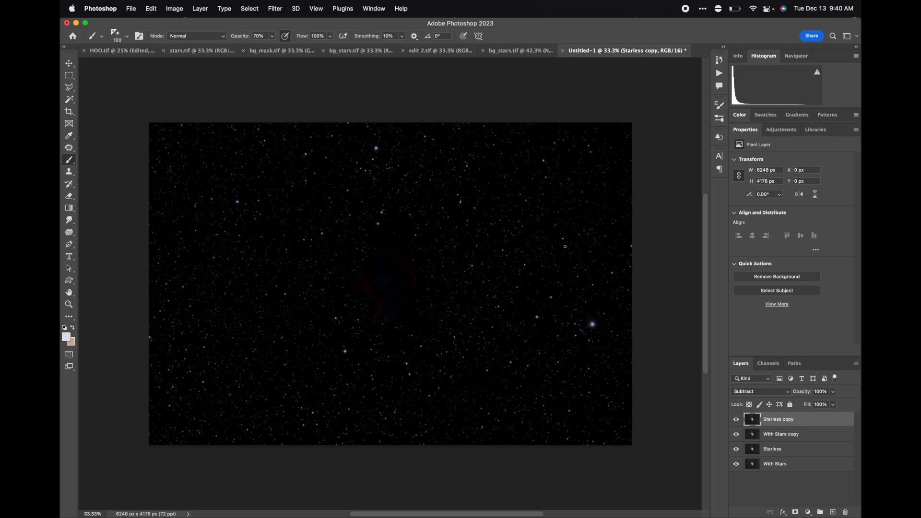
Merge the Starless copy and With Stars copy layers into one layer.
left_click(788, 438, "shift")
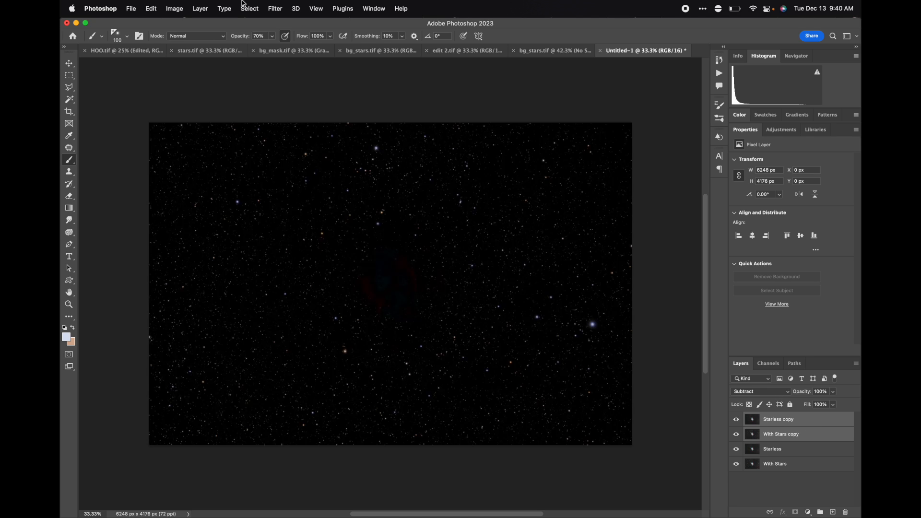
left_click(201, 9)
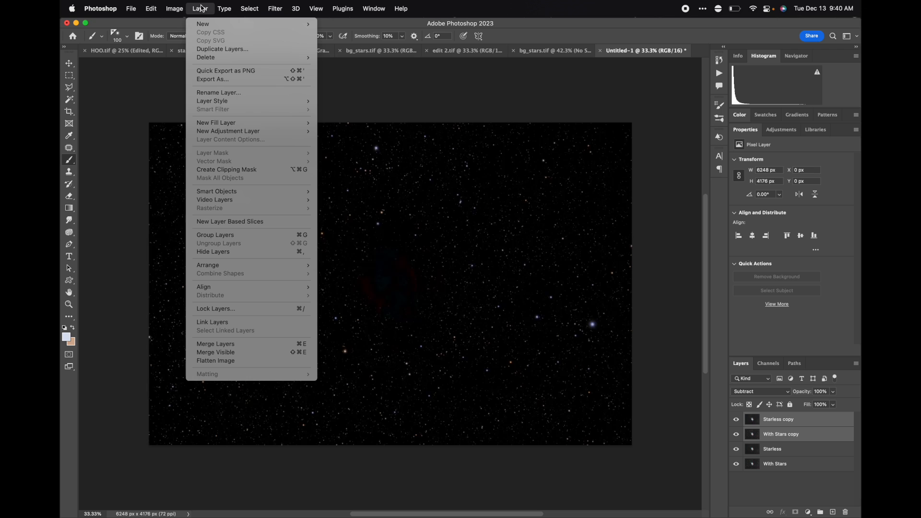
left_click(244, 344)
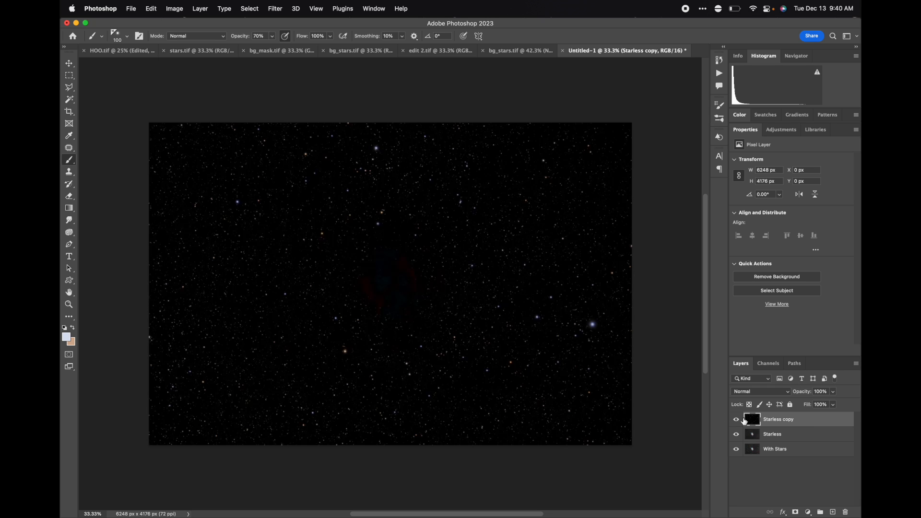
Rename the merged layer to "Stars".
double_click(783, 420)
type("St")
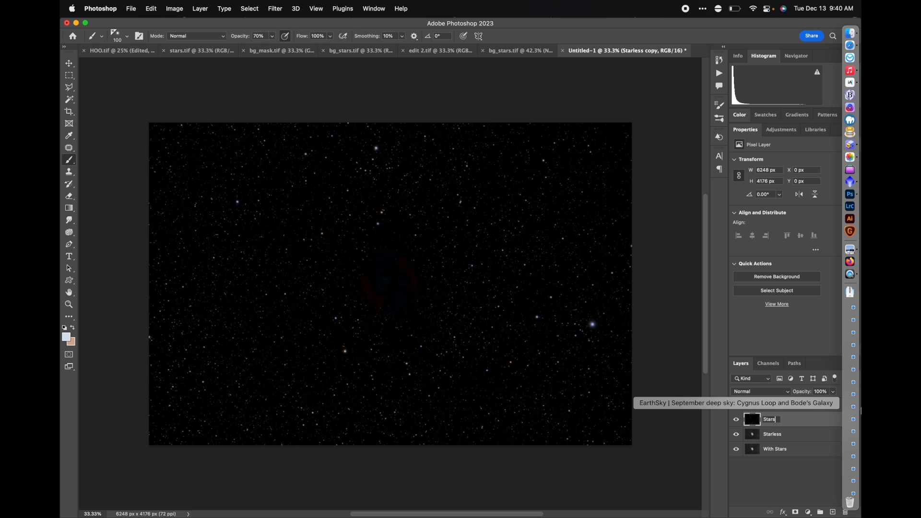
type("ars")
key("Return")
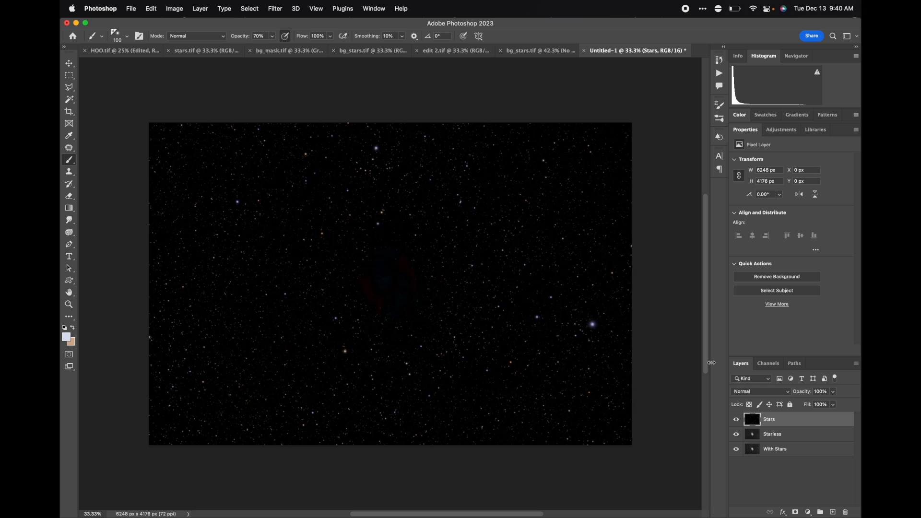
Toggle layer visibilities to compare Stars, Starless and With Stars, then hide Stars and select the Starless layer.
left_click(735, 419)
left_click(767, 435)
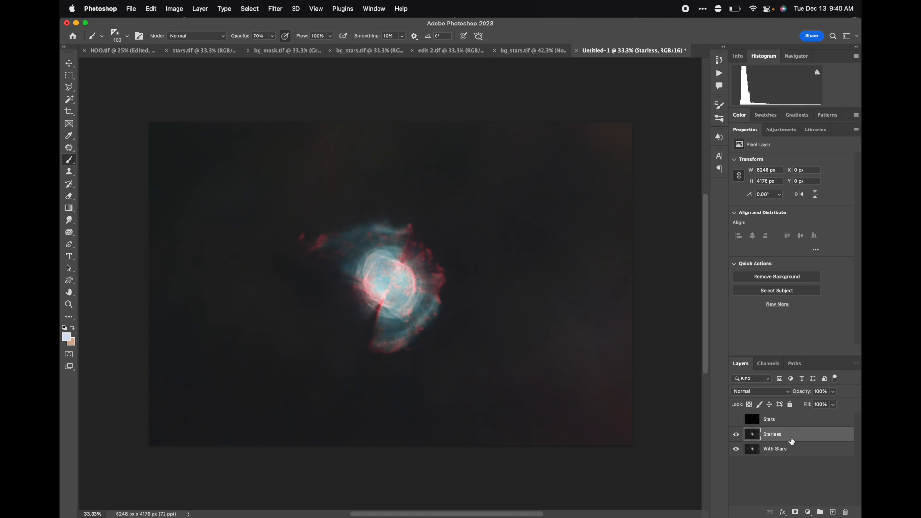
left_click(735, 434)
left_click(779, 449)
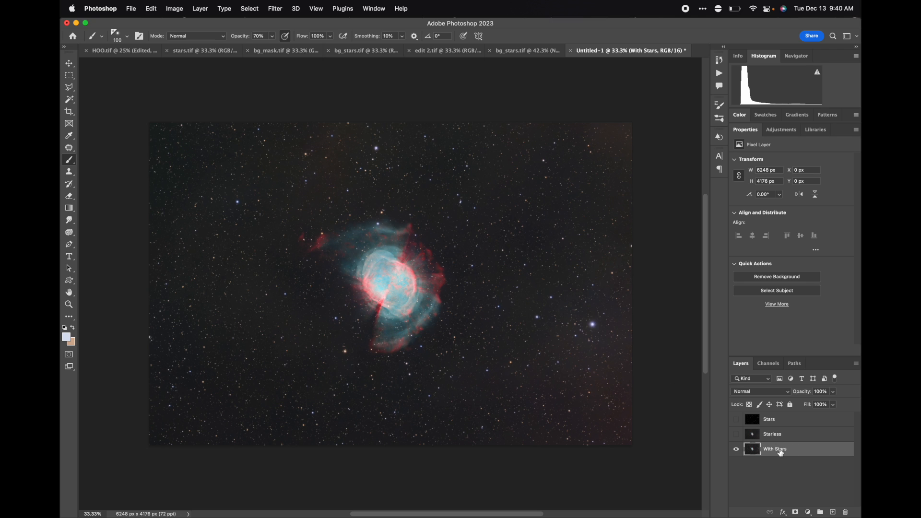
left_click(736, 434)
left_click(736, 419)
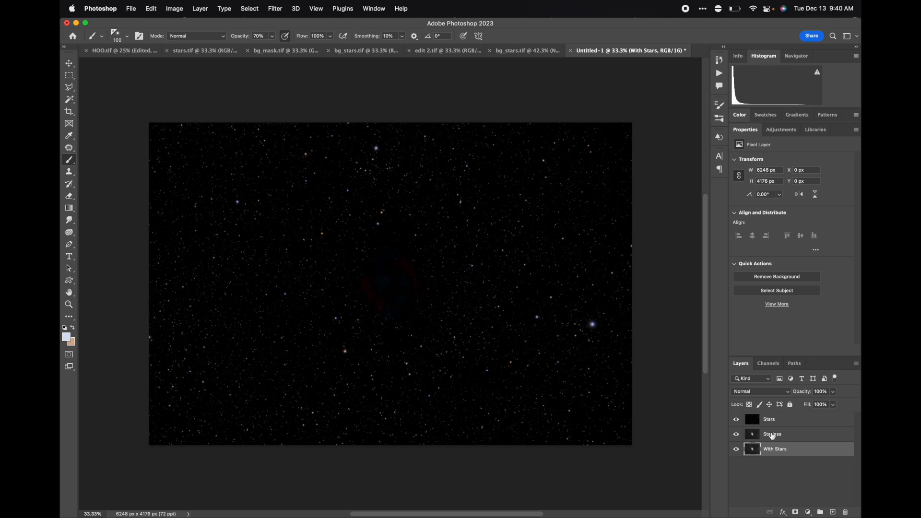
left_click(768, 435)
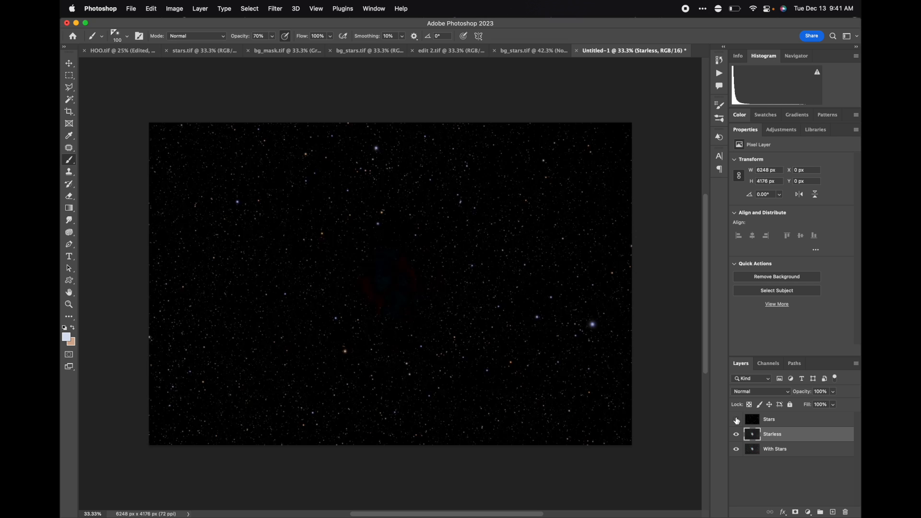
left_click(736, 419)
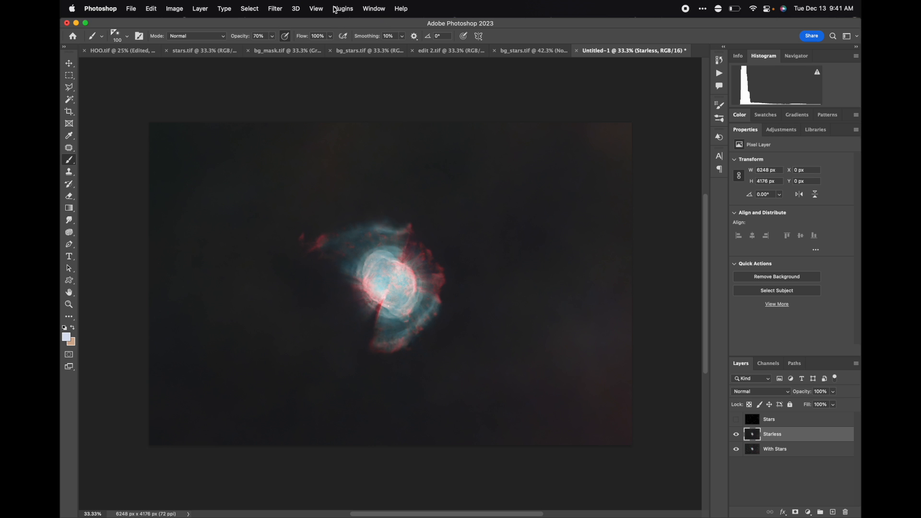
Add a Curves adjustment layer above Starless with points at input 38/output 29 and input 165/output 174.
left_click(377, 5)
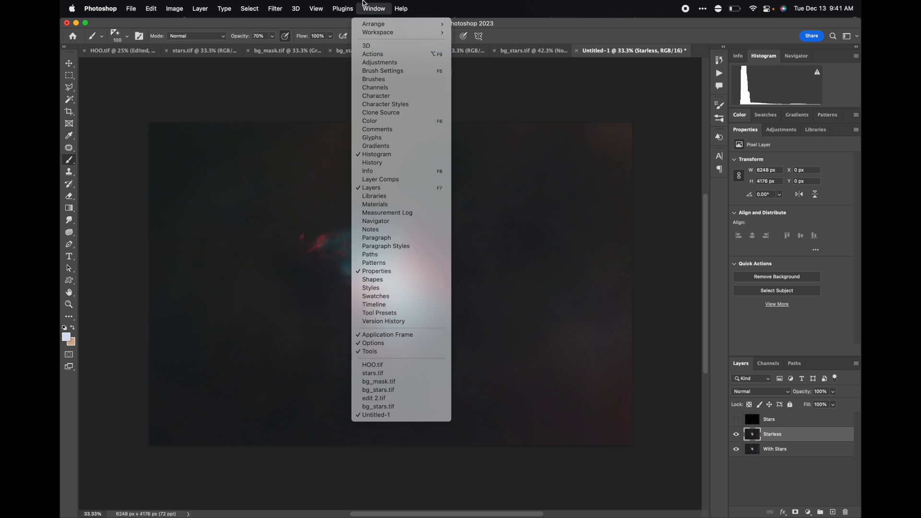
left_click(364, 5)
left_click(789, 134)
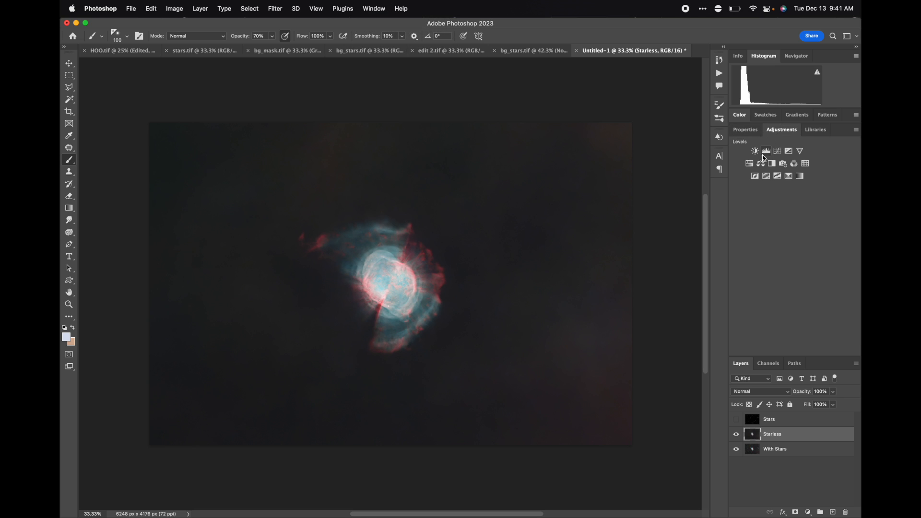
left_click(779, 152)
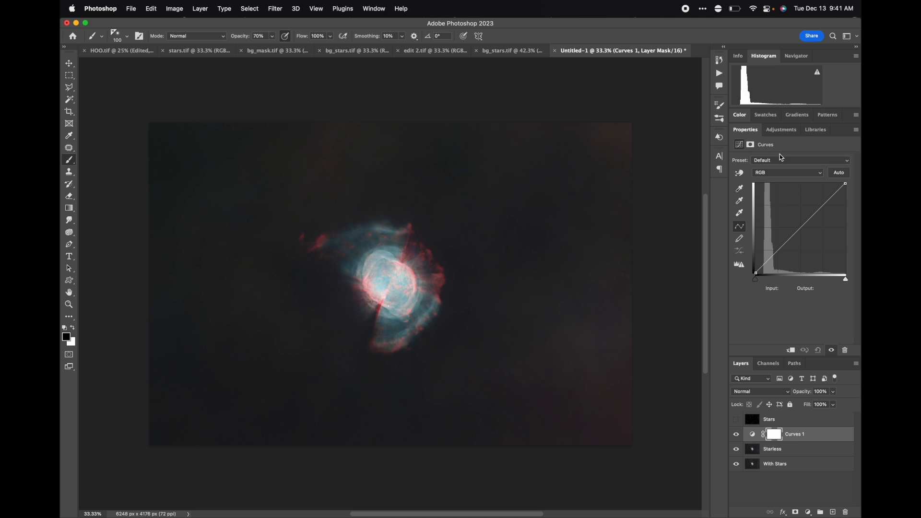
left_click_drag(756, 275, 768, 262)
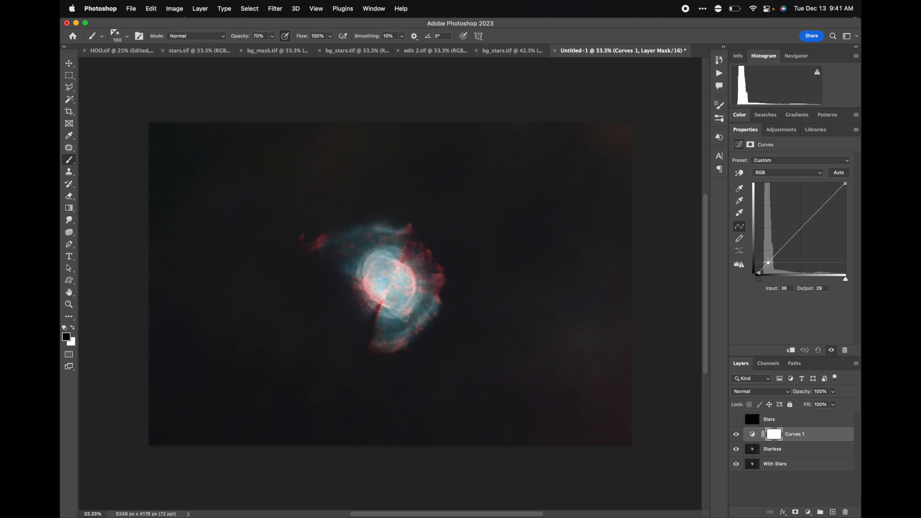
left_click_drag(816, 211, 814, 212)
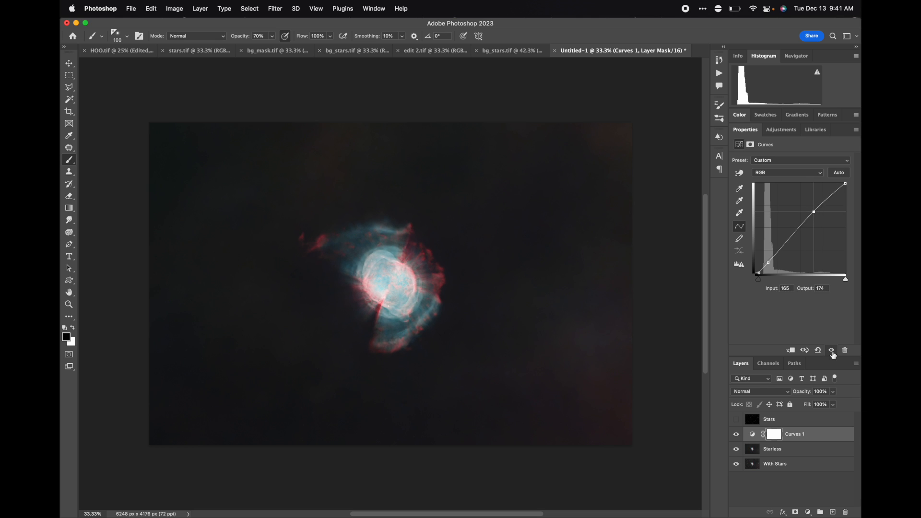
Add a Hue/Saturation adjustment layer above the Curves layer.
left_click(791, 131)
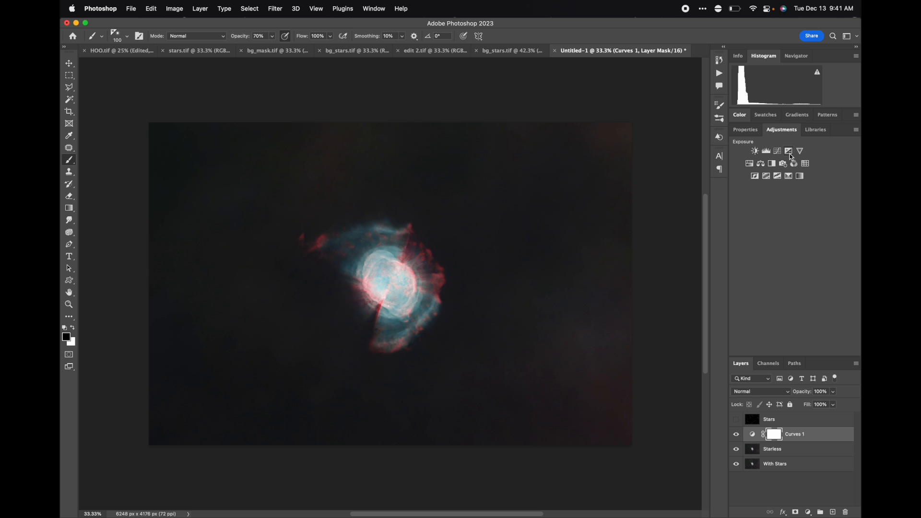
left_click(750, 164)
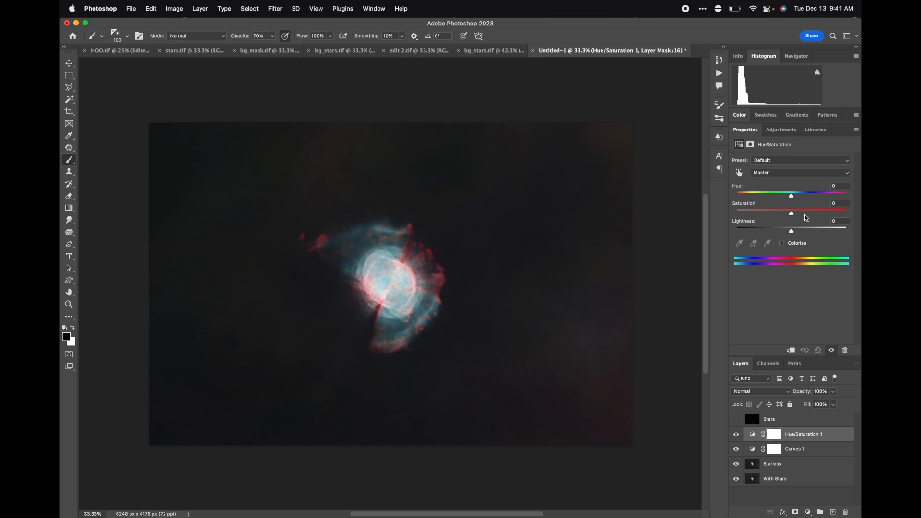
Raise the Hue/Saturation layer's saturation to +12 and show the Stars layer again.
left_click_drag(791, 216, 800, 221)
left_click(736, 420)
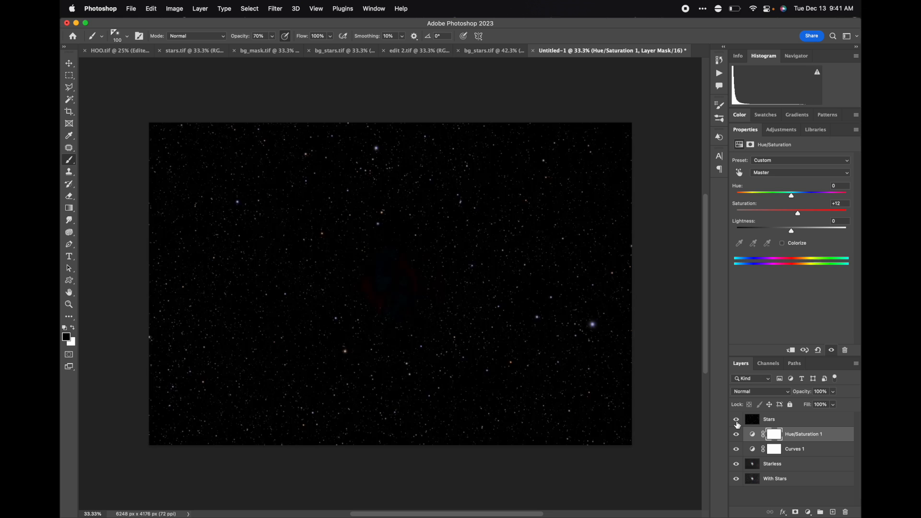
Set the Stars layer's blend mode to Screen.
left_click(760, 424)
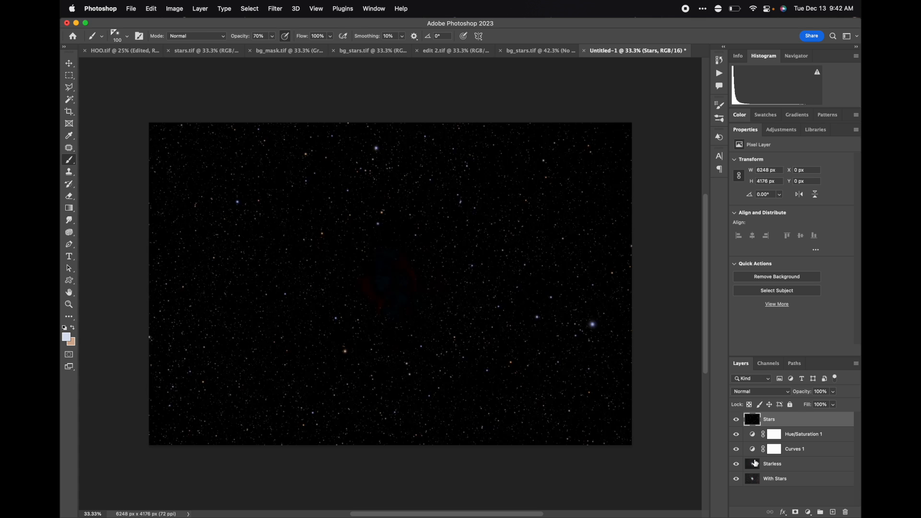
left_click(752, 392)
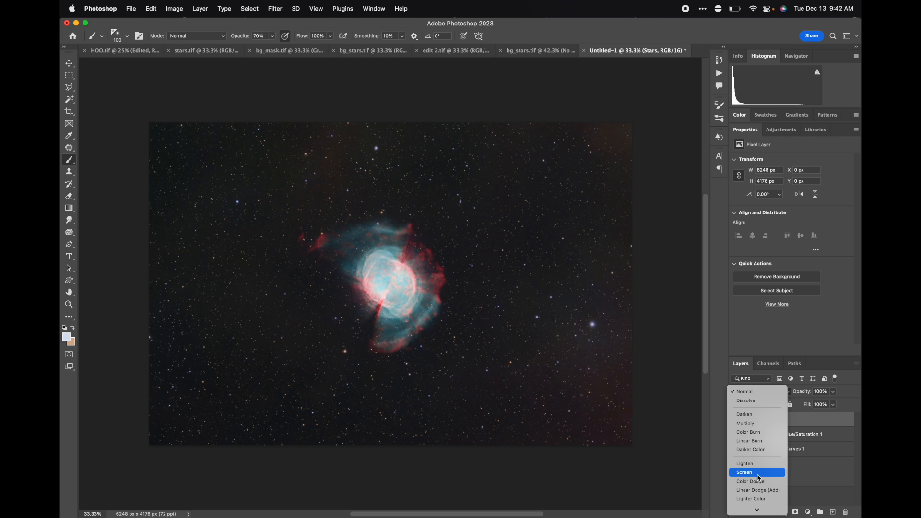
left_click(743, 473)
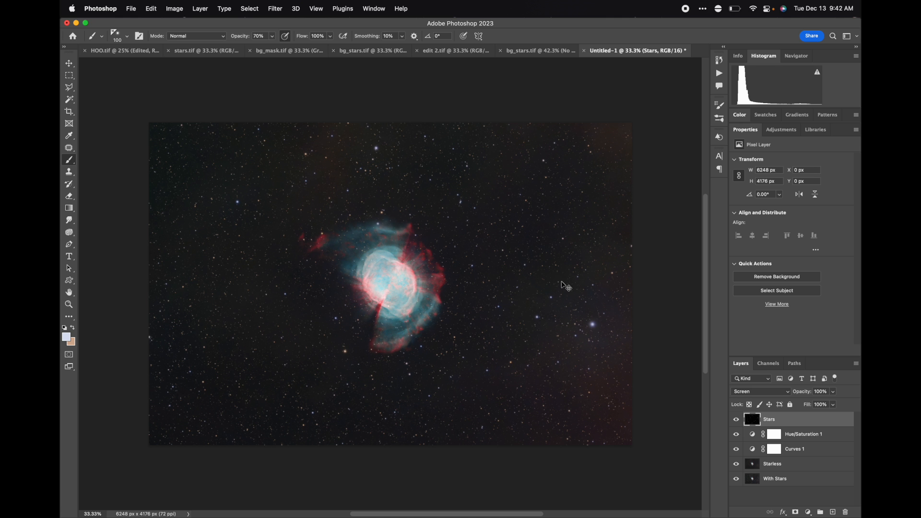
Zoom in and pan around the image to inspect the stars and nebula detail, then return to the full view.
key("super+plus")
scroll(562, 282, "up", 3)
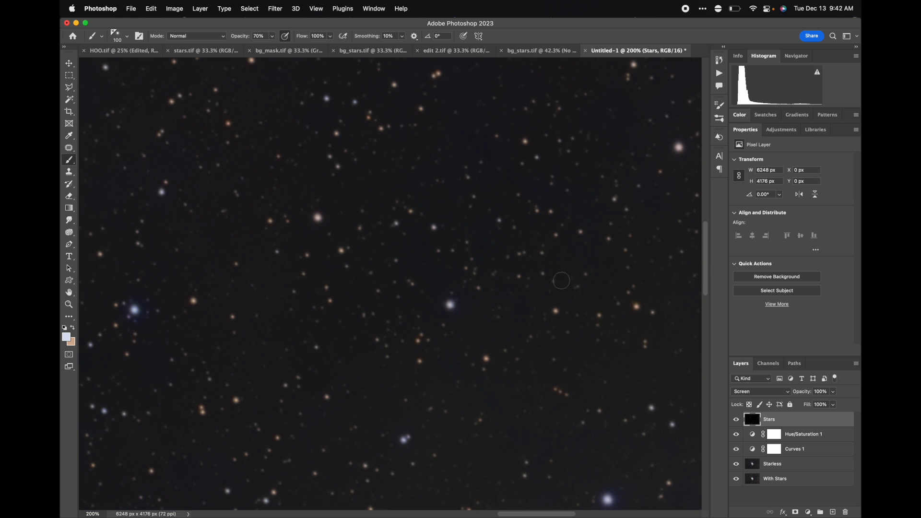
scroll(562, 280, "left", 10)
scroll(561, 280, "up", 3)
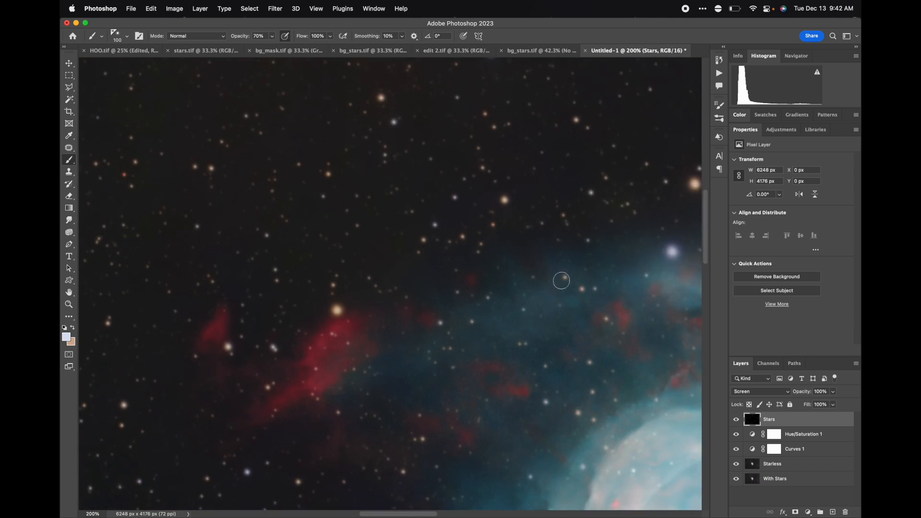
scroll(561, 280, "left", 10)
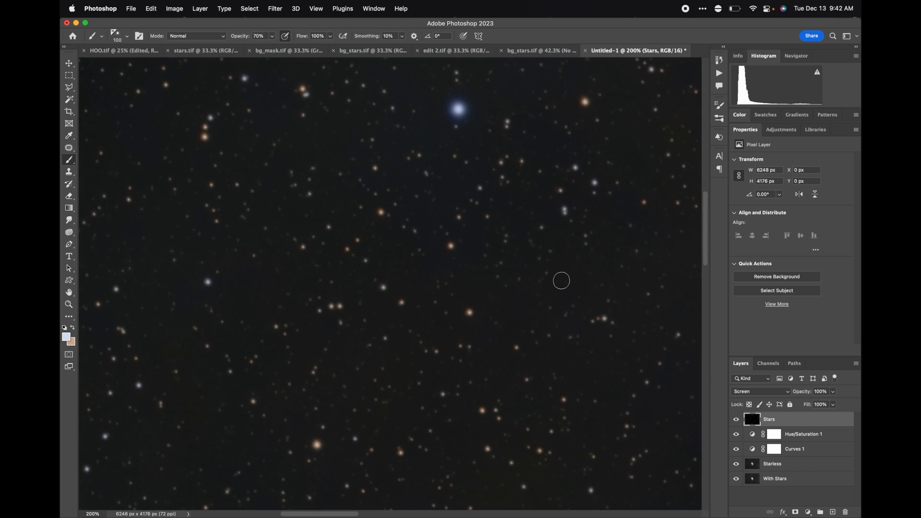
scroll(561, 280, "down", 5)
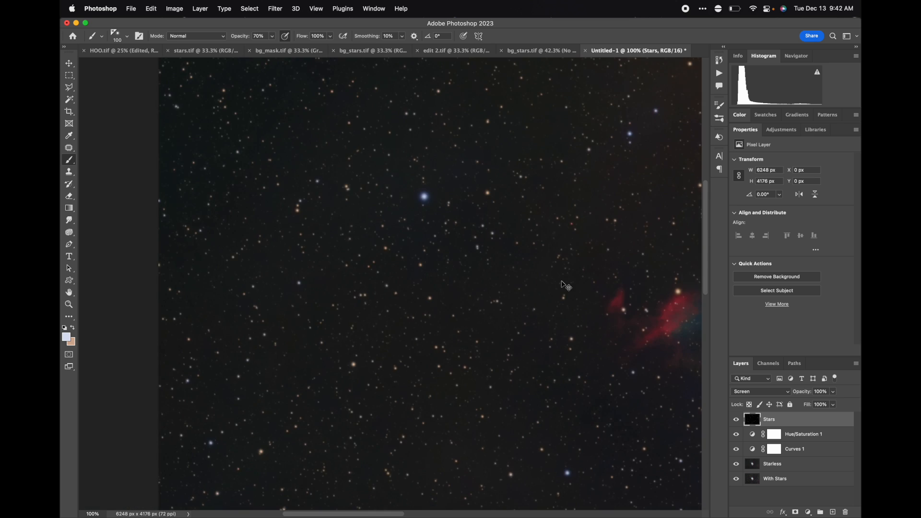
scroll(561, 281, "down", 3)
scroll(561, 281, "right", 5)
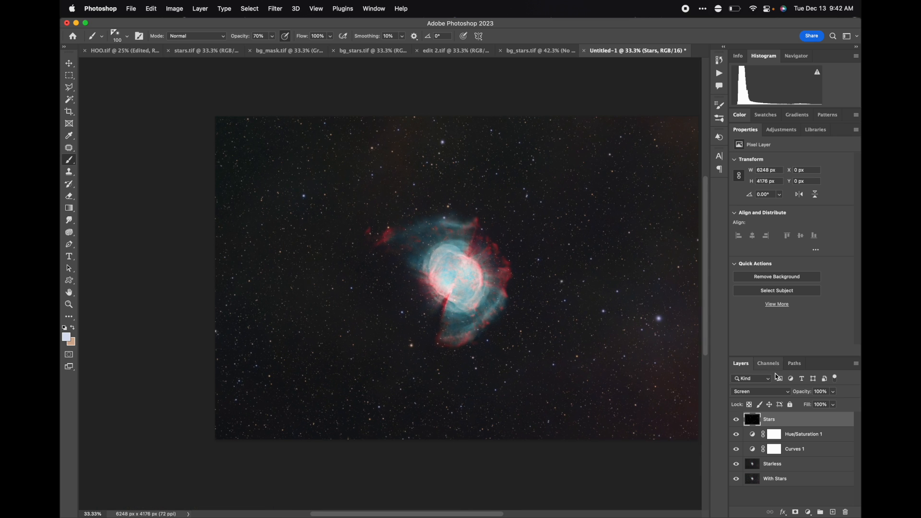
Toggle the Stars layer's visibility on and off to compare the image with and without stars.
left_click(736, 420)
left_click(737, 421)
left_click(736, 420)
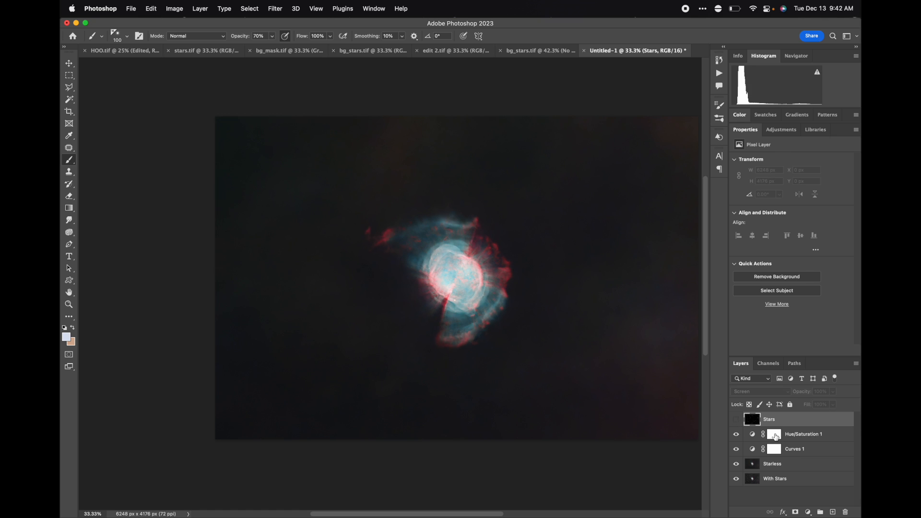
left_click(773, 435)
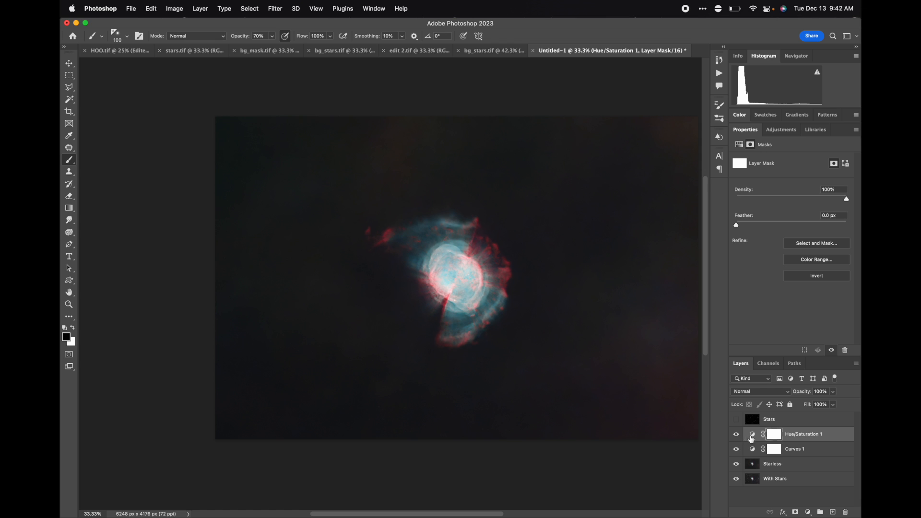
left_click(737, 419)
Add a Curves adjustment layer above the Stars layer and clip it to the Stars layer as a clipping mask.
left_click(776, 418)
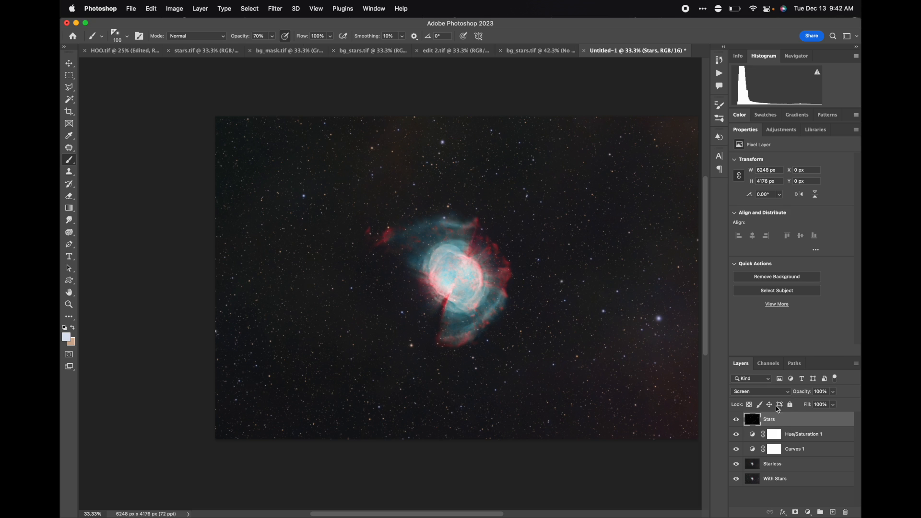
left_click(781, 130)
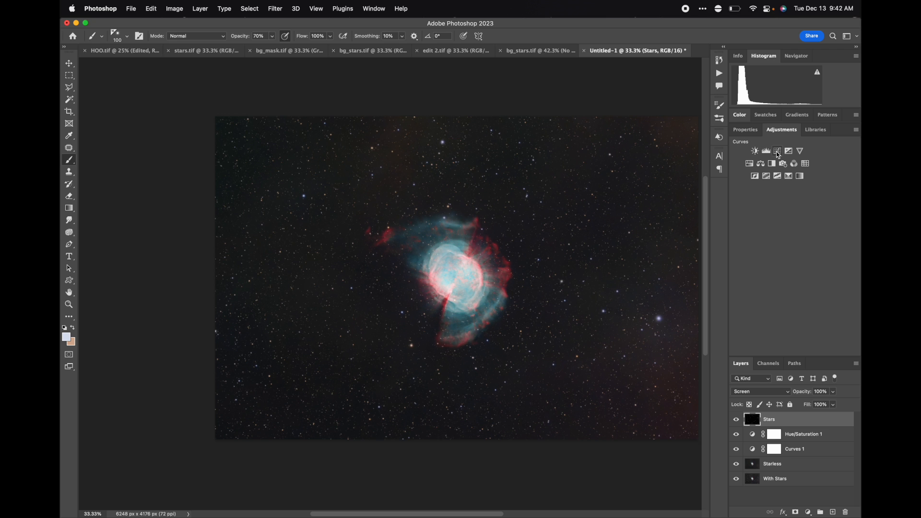
left_click(778, 152)
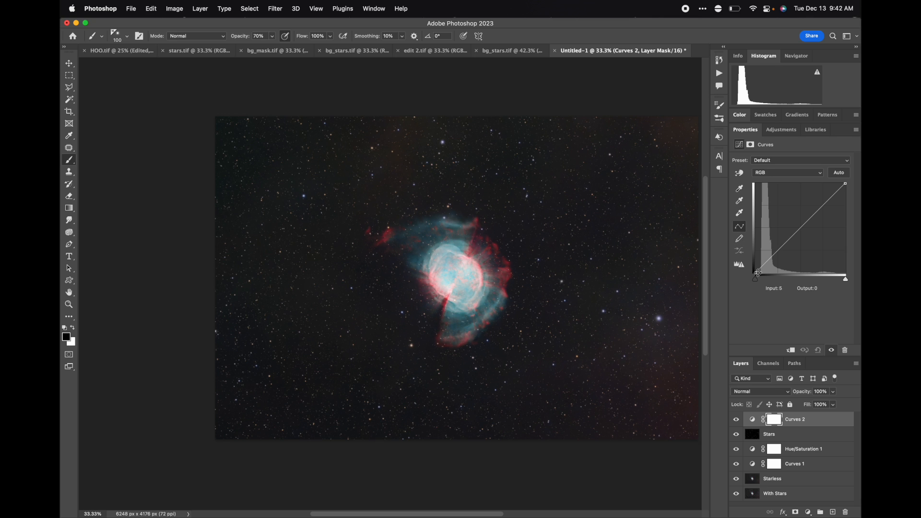
left_click(756, 273)
mouse_move(757, 273)
left_mouse_down()
mouse_move(767, 273)
mouse_move(744, 277)
left_mouse_up()
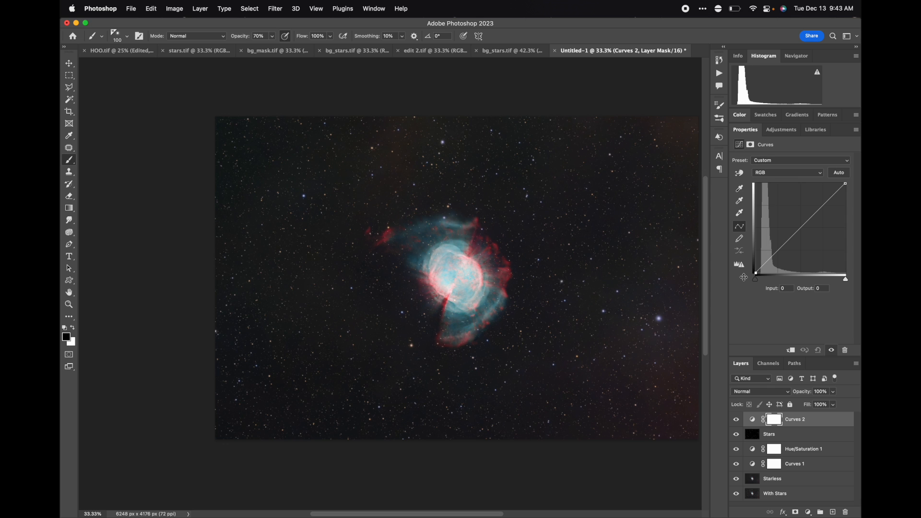
right_click(821, 422)
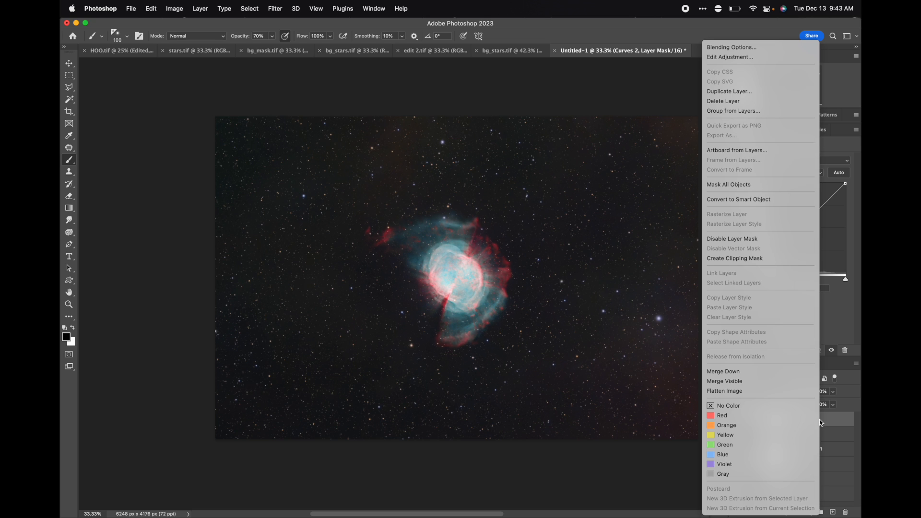
left_click(759, 261)
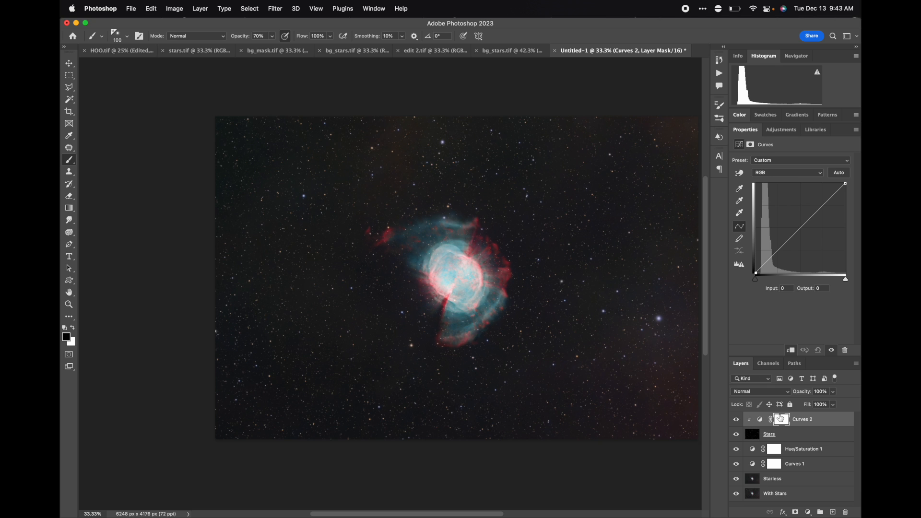
Bend the Curves 2 curve down with a midtone point at about input 87, output 58 to dim the stars.
mouse_move(756, 273)
left_mouse_down()
mouse_move(770, 273)
mouse_move(758, 281)
left_mouse_up()
left_click_drag(782, 247, 785, 251)
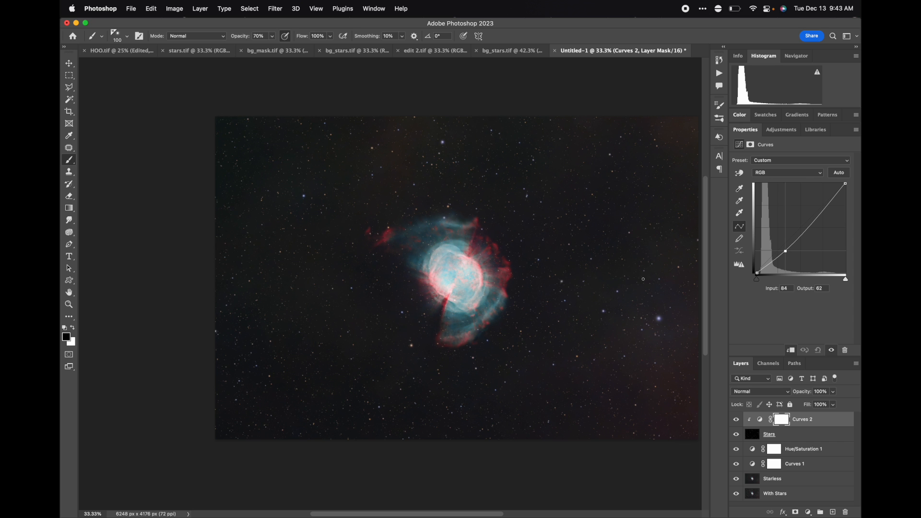
key("super+plus")
key("super+plus")
key("super+plus")
key("super+plus")
scroll(643, 278, "right", 15)
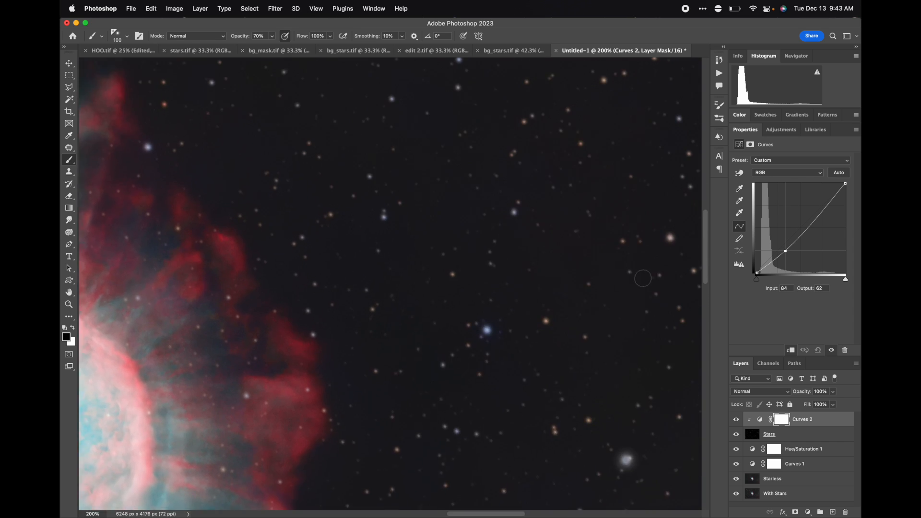
scroll(643, 279, "right", 10)
key("super+plus")
scroll(656, 264, "down", 5)
key("super+plus")
left_click_drag(787, 253, 788, 255)
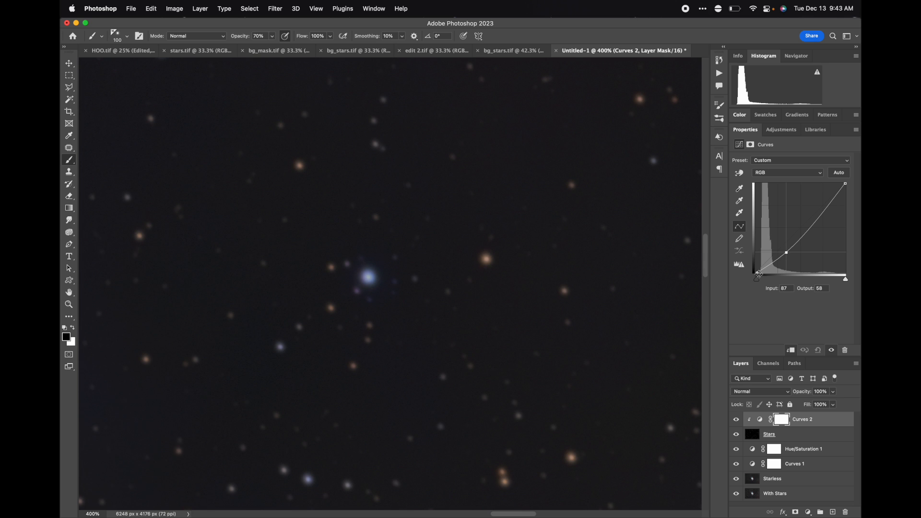
Pan around the zoomed-in image to inspect the dimmed stars, then return to the full view.
scroll(478, 211, "right", 15)
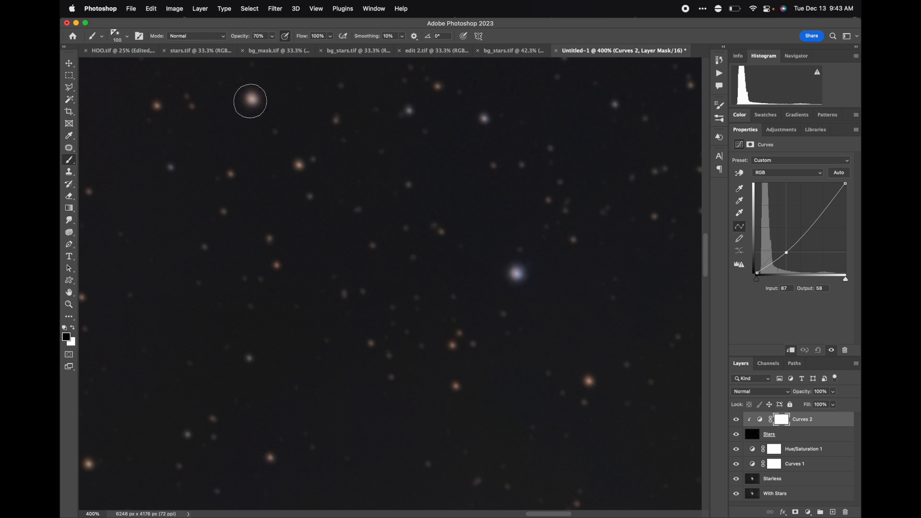
scroll(415, 176, "right", 10)
scroll(415, 176, "down", 3)
scroll(415, 175, "left", 10)
scroll(416, 175, "down", 2)
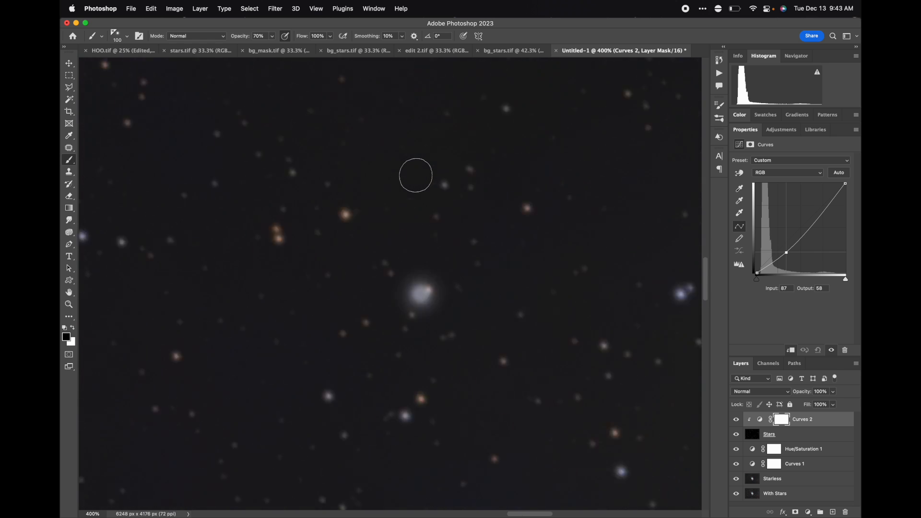
scroll(417, 300, "left", 15)
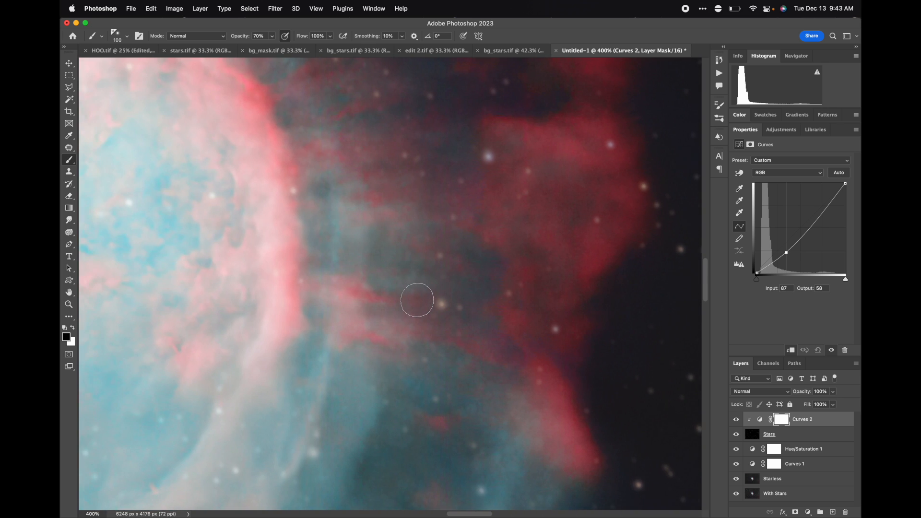
scroll(417, 303, "down", 10)
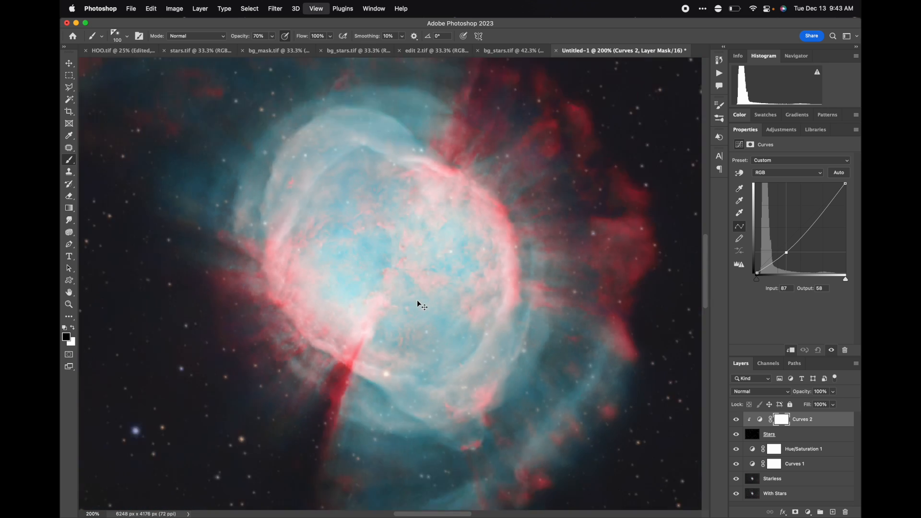
Toggle the Curves 2 layer's visibility to compare the stars before and after the adjustment.
left_click(736, 420)
left_click(736, 420)
left_click(736, 420)
left_click(737, 421)
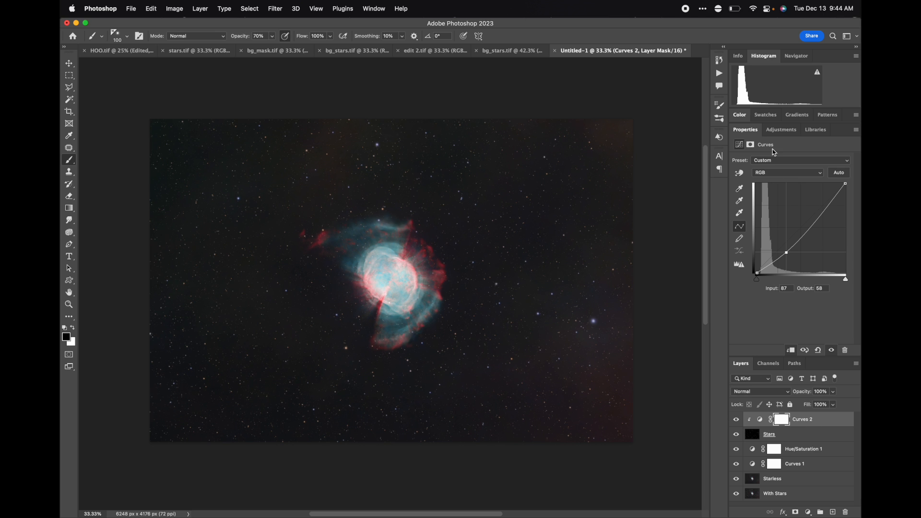
left_click(771, 438)
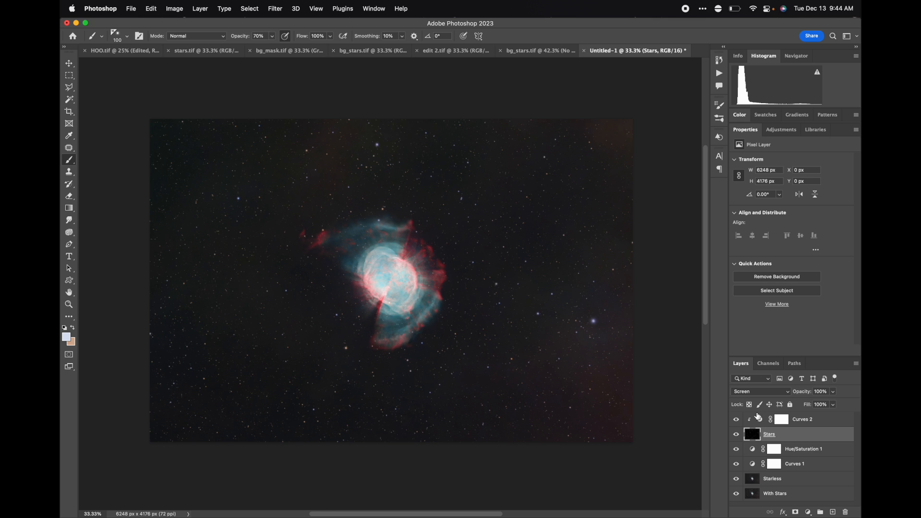
left_click(760, 421)
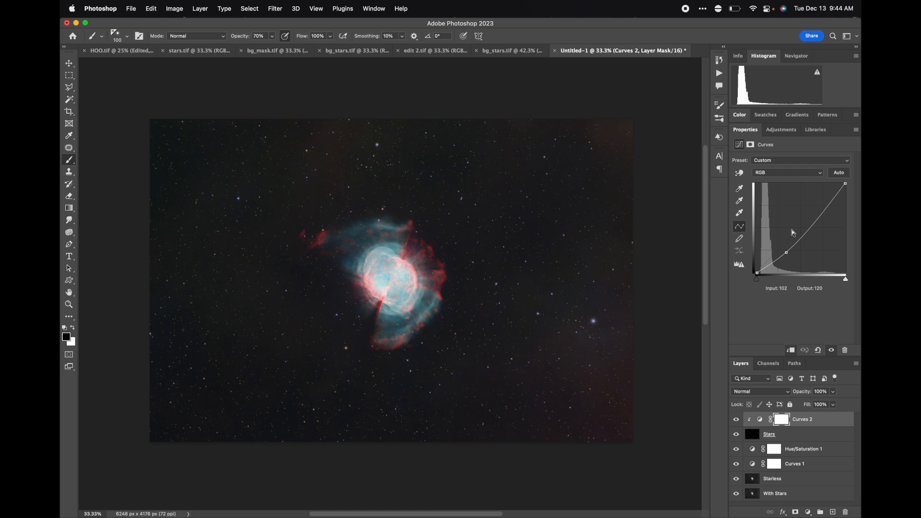
left_click(751, 436)
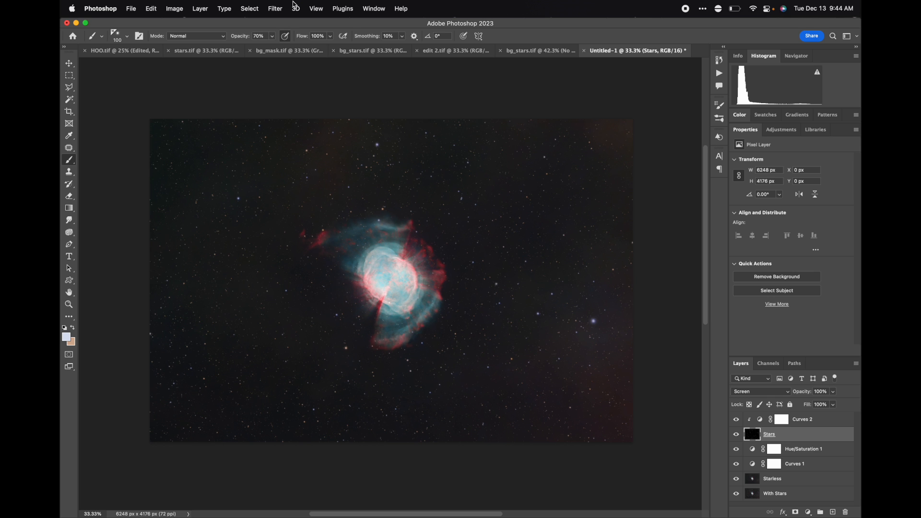
left_click(246, 8)
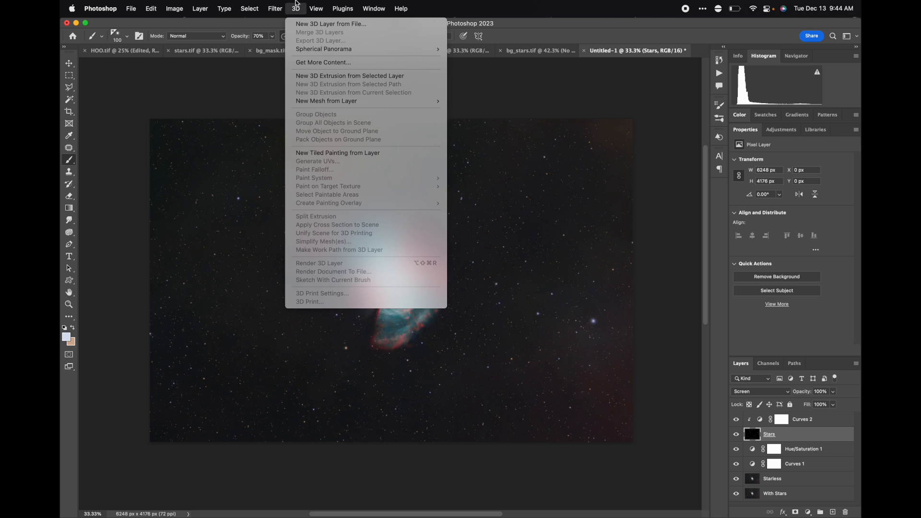
mouse_move(318, 5)
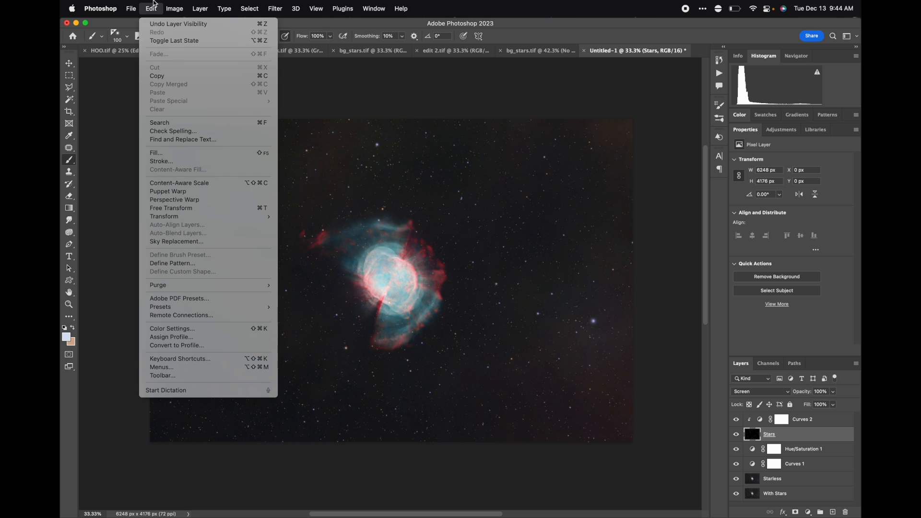
mouse_move(174, 8)
mouse_move(184, 38)
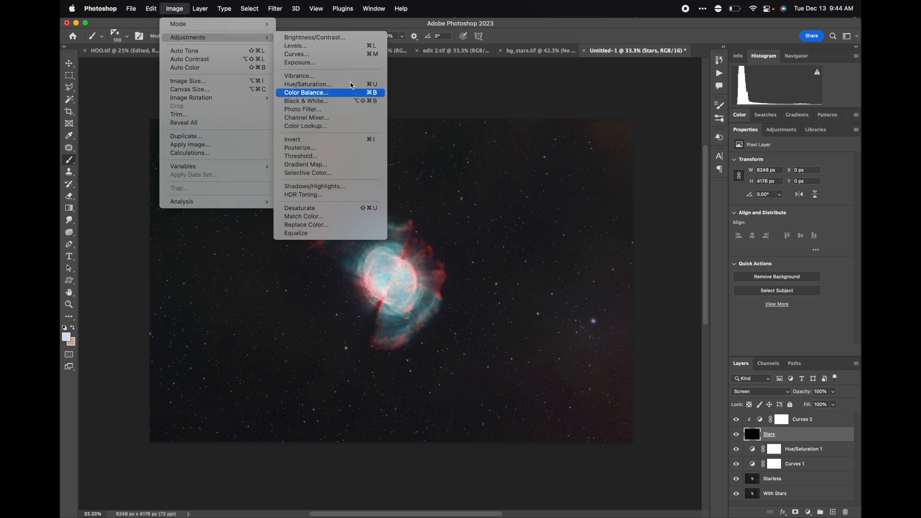
left_click(185, 6)
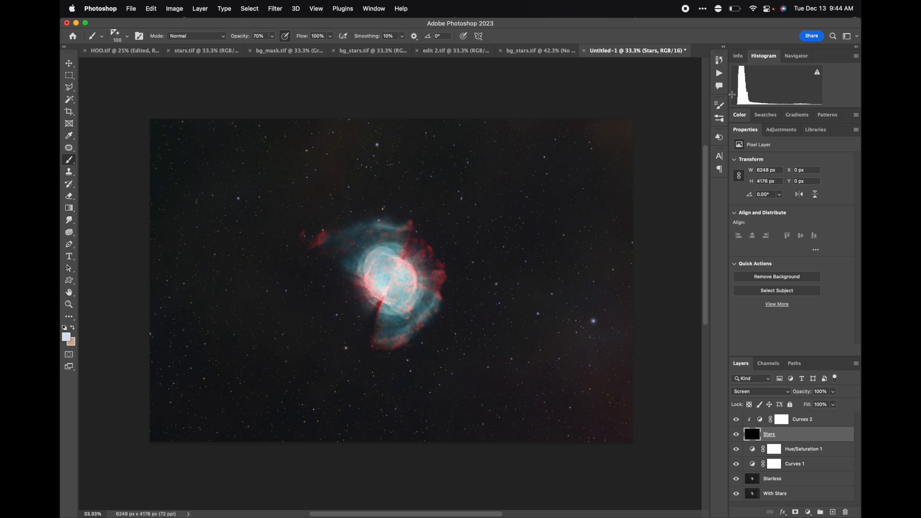
Reopen the Curves 2 properties and nudge its midtone point slightly upward.
left_click(781, 131)
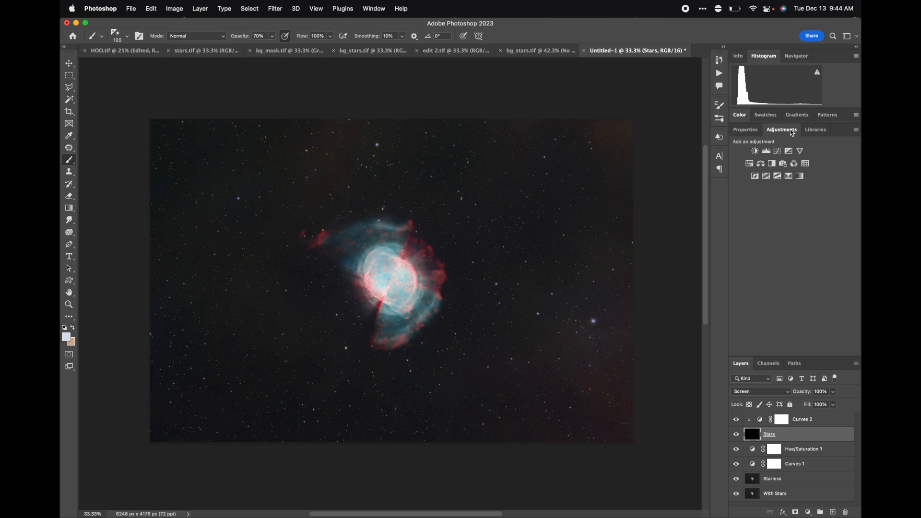
left_click(761, 424)
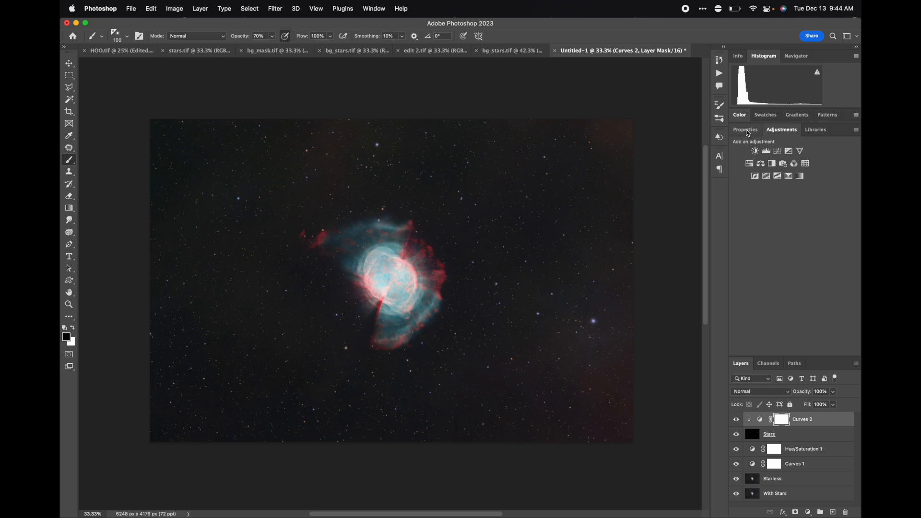
left_click(748, 130)
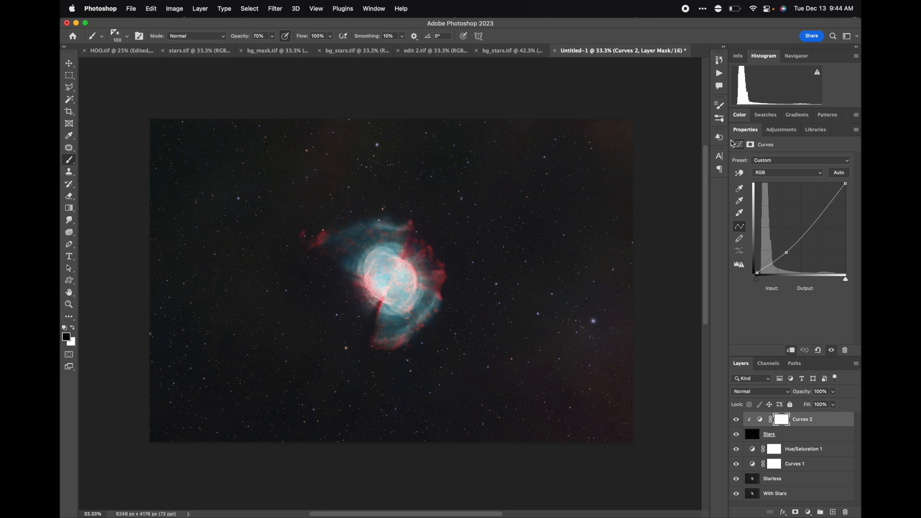
left_click_drag(787, 253, 784, 248)
left_click(756, 273)
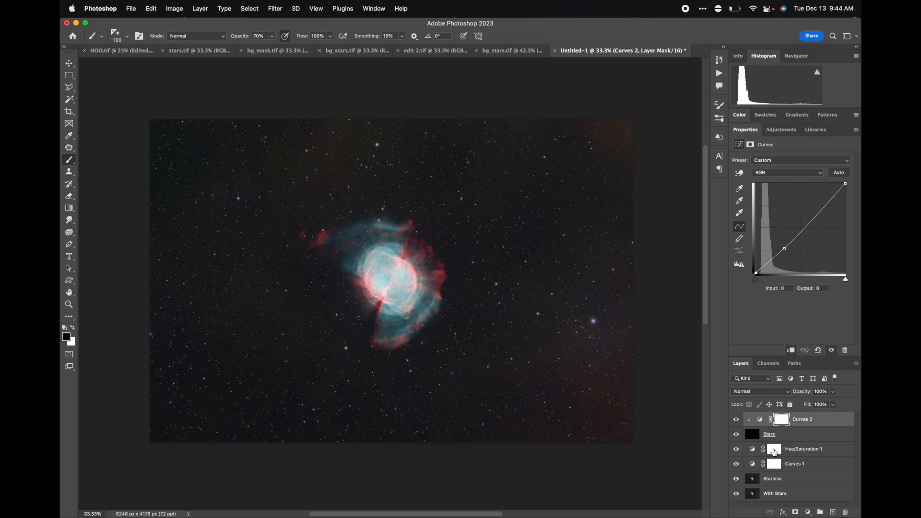
left_click(759, 419)
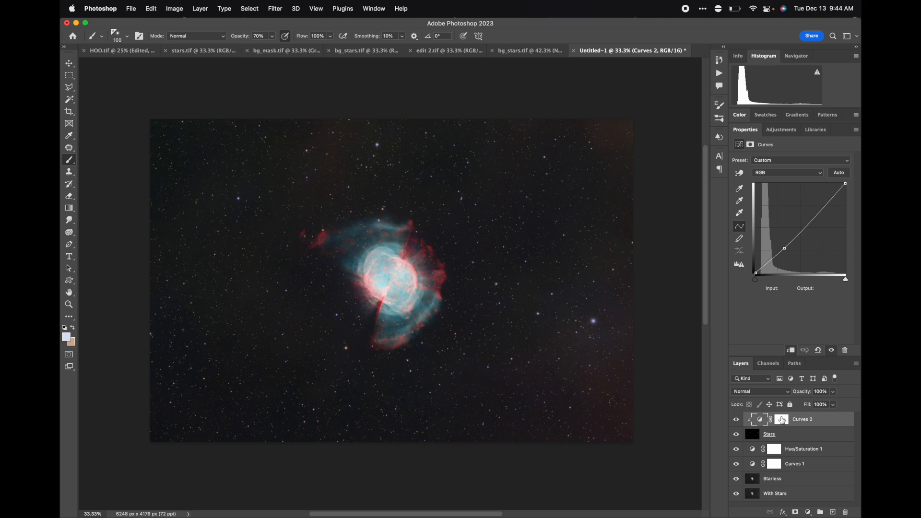
Try Curves 2 layer opacities of 50% and 20%, then restore it to 100%.
left_click(800, 393)
type("50")
key("Tab")
left_click(818, 392)
type("20")
key("Tab")
left_click(821, 391)
type("100")
key("Tab")
Create a new layer group in the layer stack.
double_click(757, 422)
left_click(821, 512)
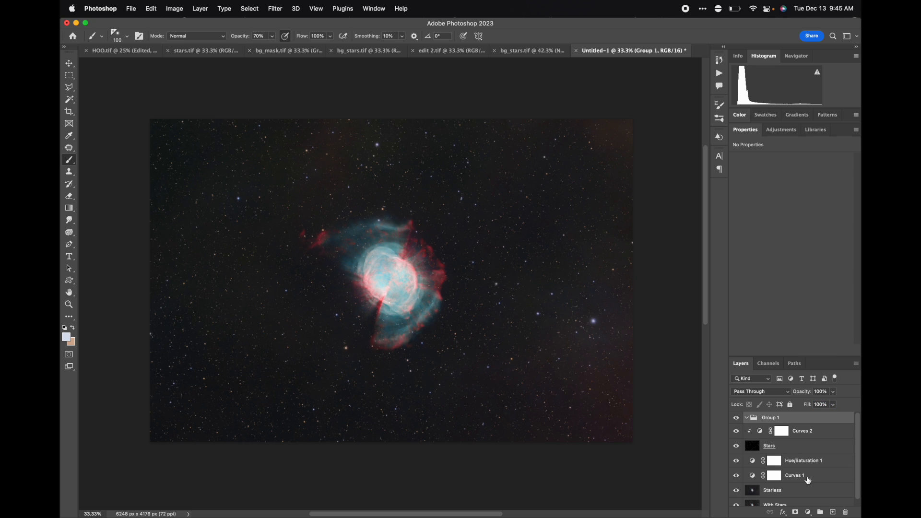
Rename the new layer group to Stars.
double_click(770, 417)
type("S")
key("Return")
Move the Curves 2 and Stars layers into the Stars group.
left_click(758, 431)
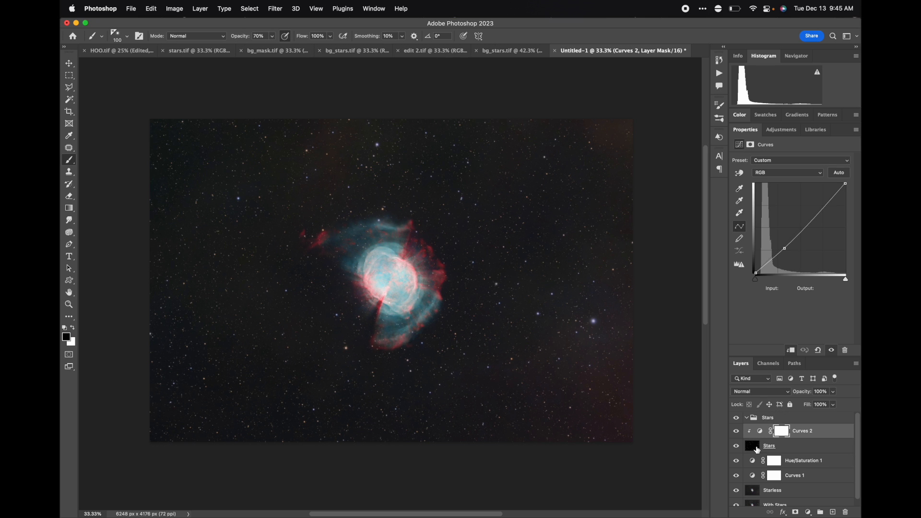
left_click(754, 451, "shift")
left_click_drag(761, 434, 769, 420)
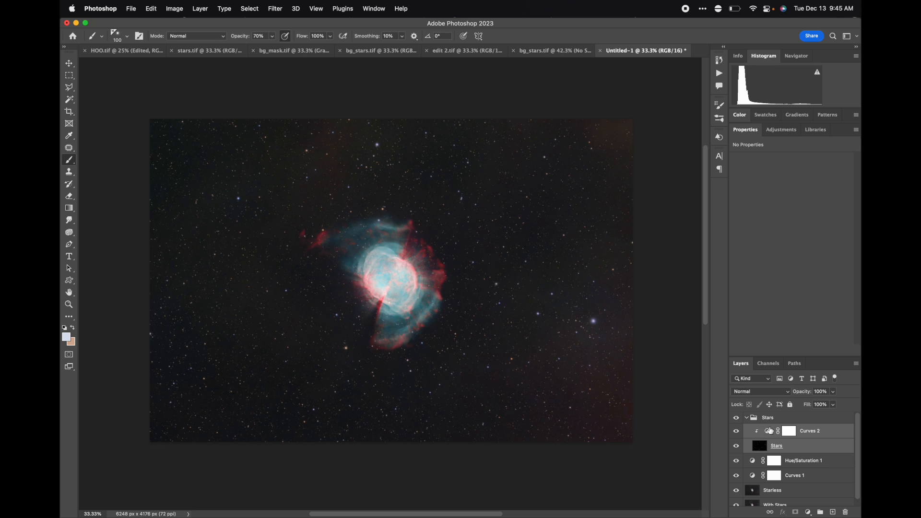
Collapse the Stars group and toggle its visibility repeatedly to compare the image with and without stars.
left_click(747, 418)
left_click(747, 418)
left_click(746, 418)
left_click(736, 418)
left_click(736, 418)
left_click(736, 419)
left_click(737, 418)
left_click(737, 418)
left_click(736, 418)
left_click(736, 419)
left_click(736, 418)
left_click(736, 418)
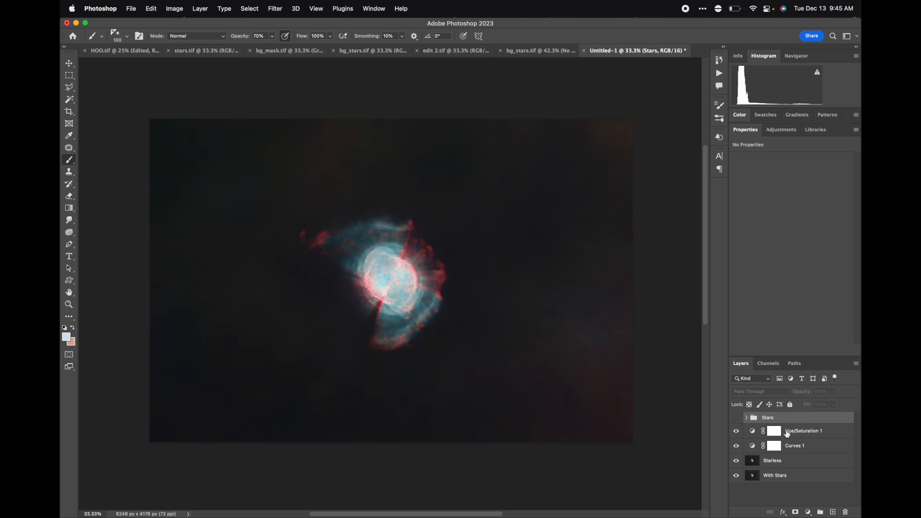
Open the Hue/Saturation 1 adjustment and nudge its slider slightly.
left_click(783, 433)
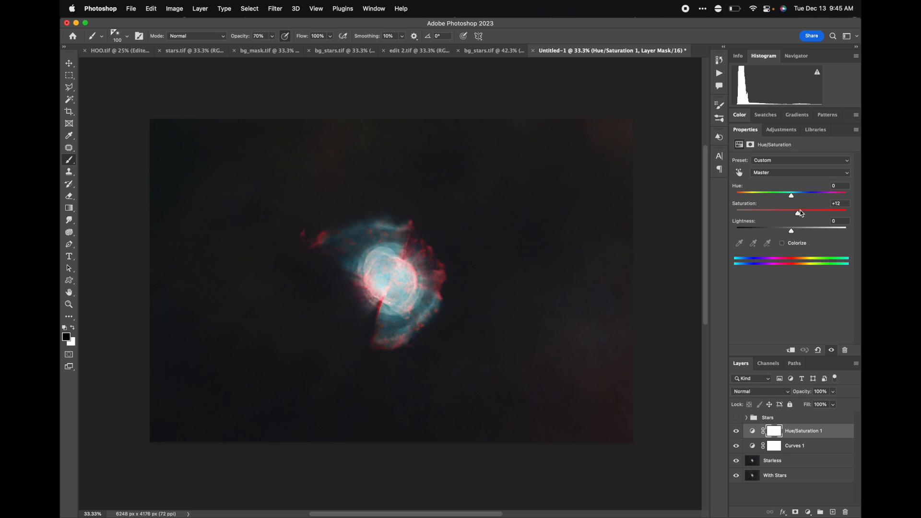
left_click_drag(793, 199, 789, 204)
Nudge the upper point of the Curves 1 adjustment slightly left, then show the Stars group again.
left_click(756, 446)
left_click_drag(812, 210, 809, 210)
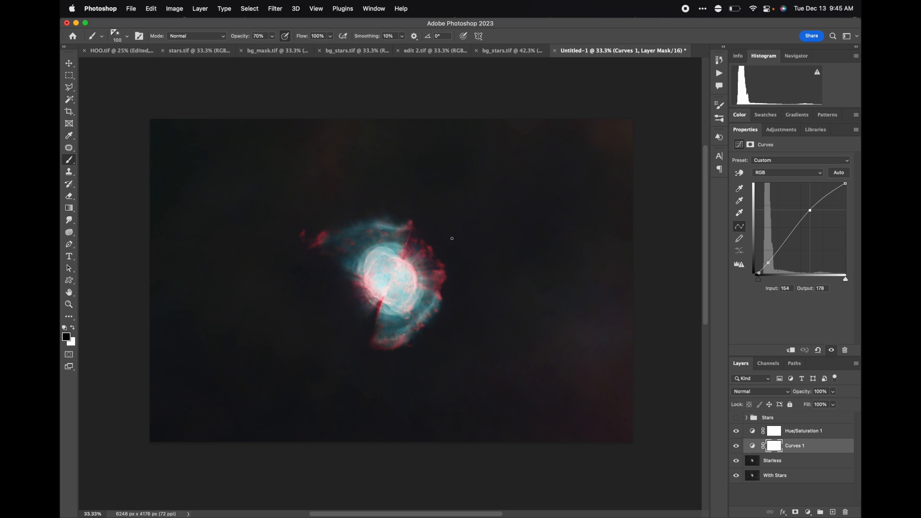
left_click(736, 417)
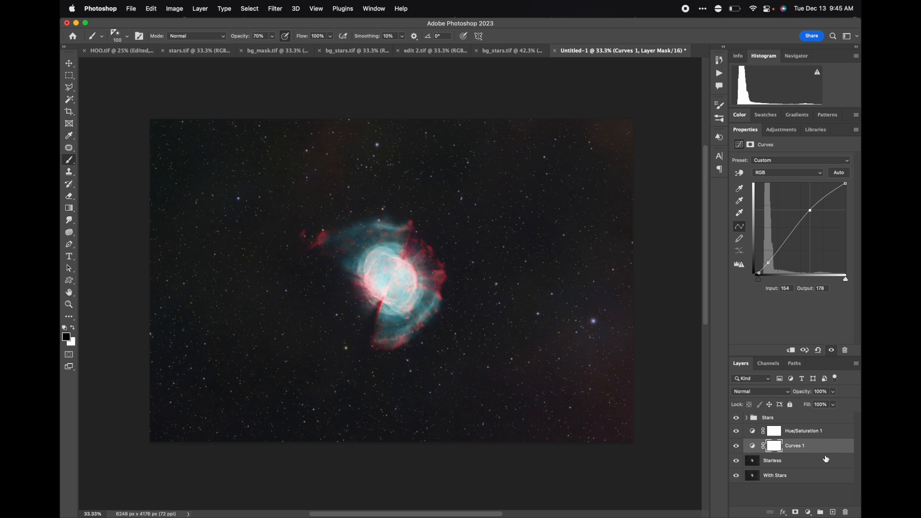